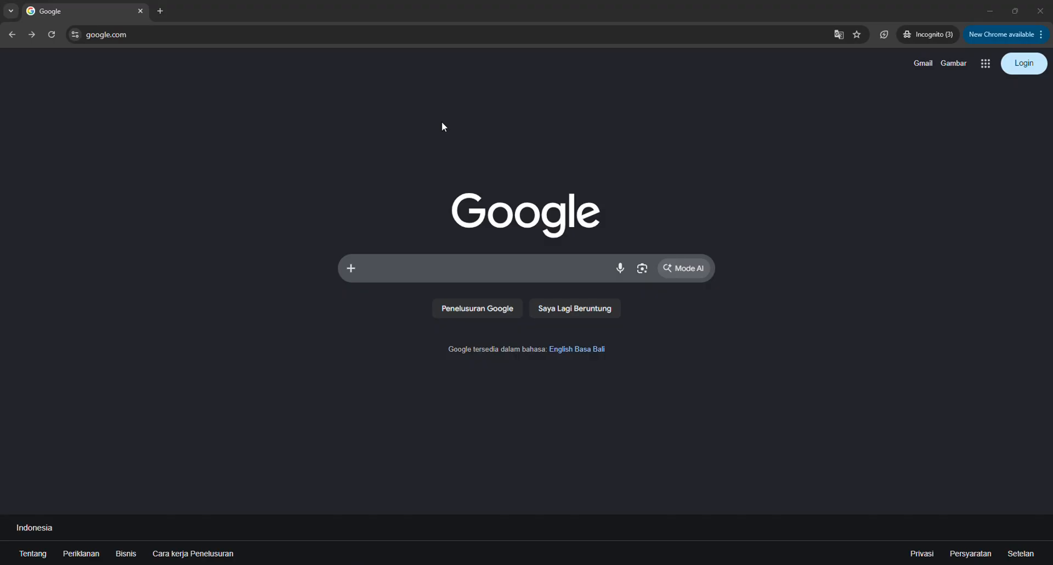
click(170, 34)
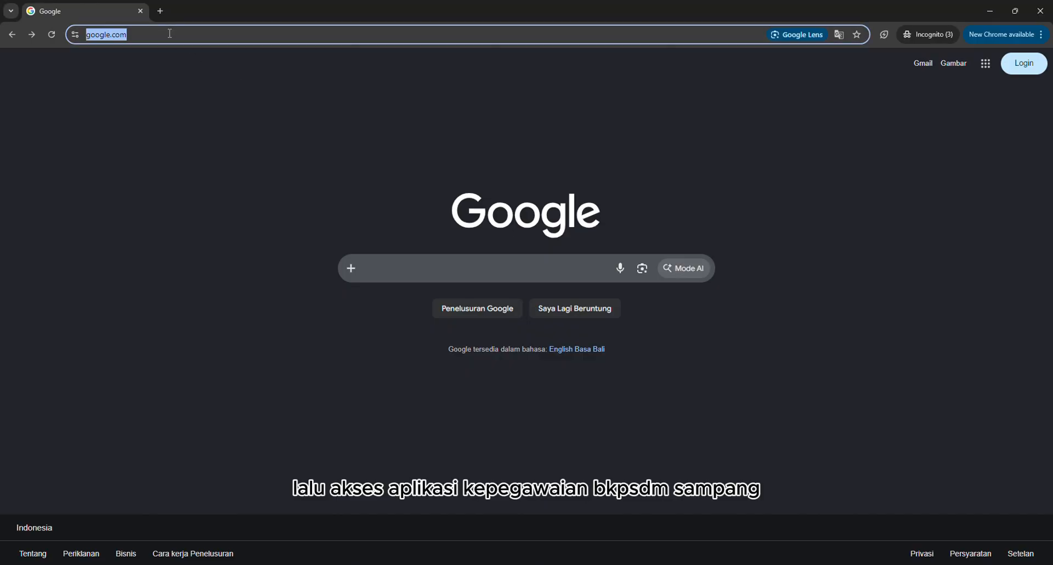
text(http://103.149.177.161/)
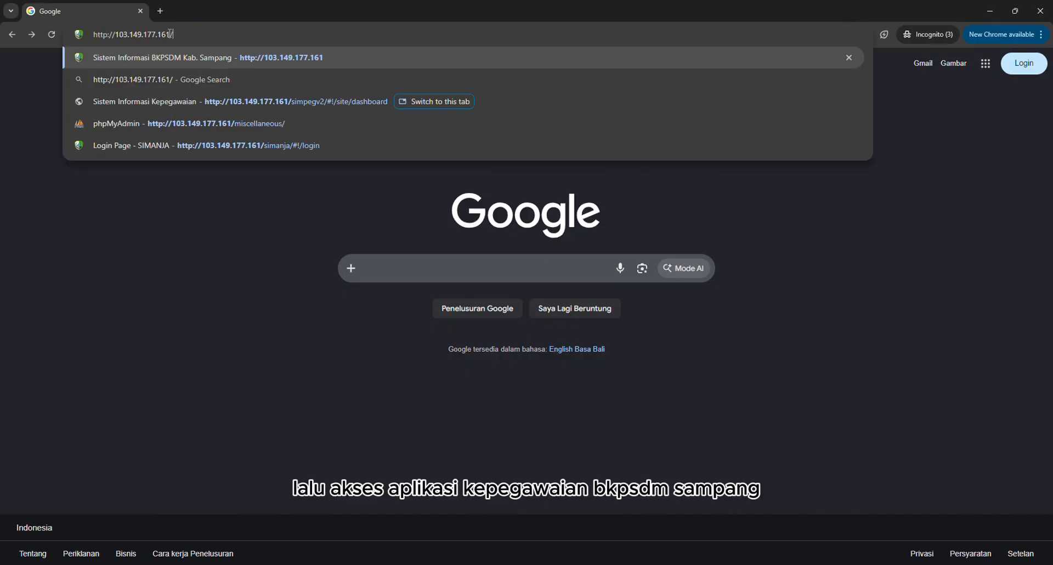
click(211, 57)
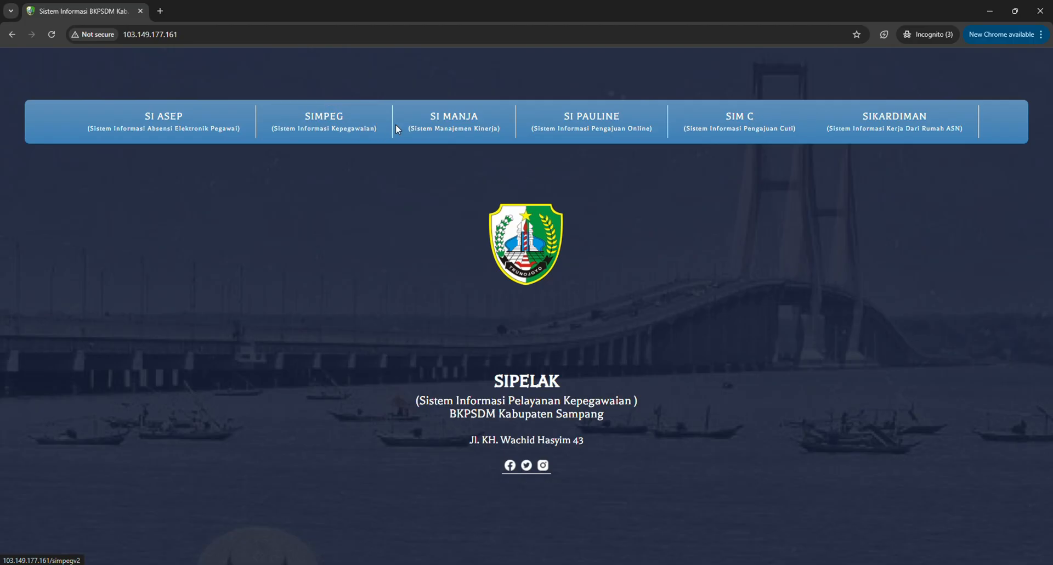
click(894, 131)
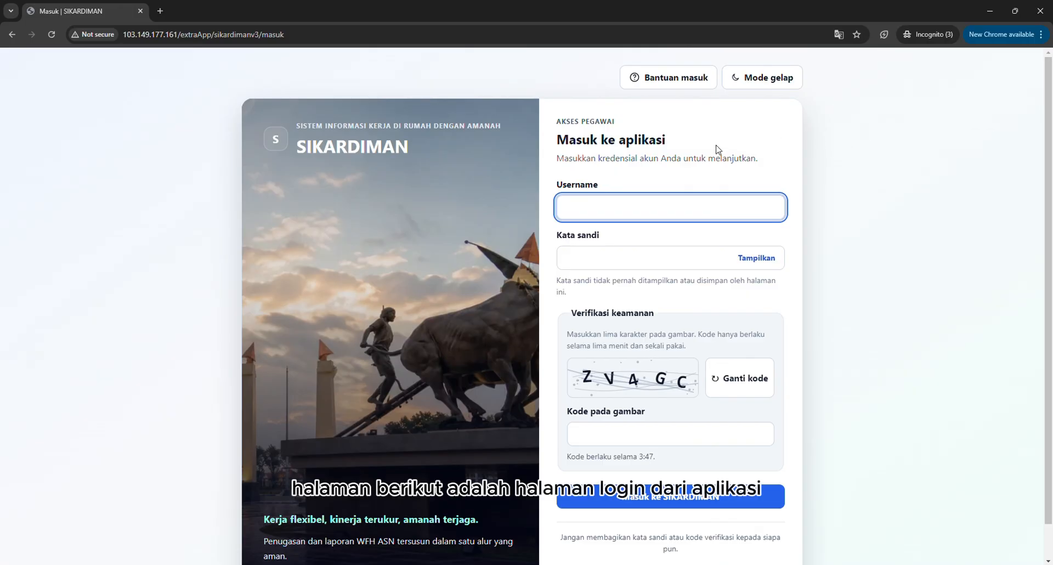
click(409, 144)
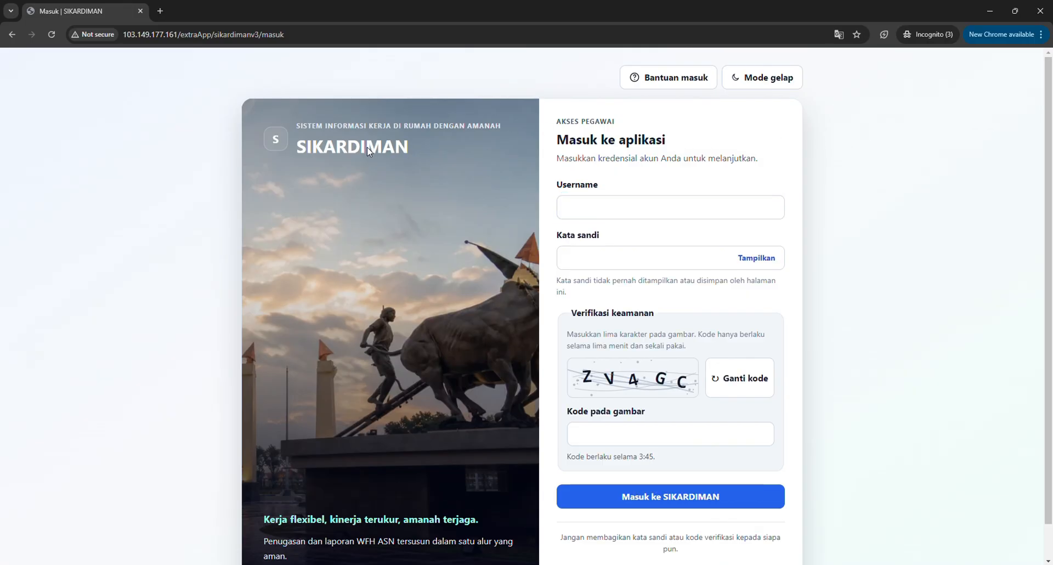
key(super+r)
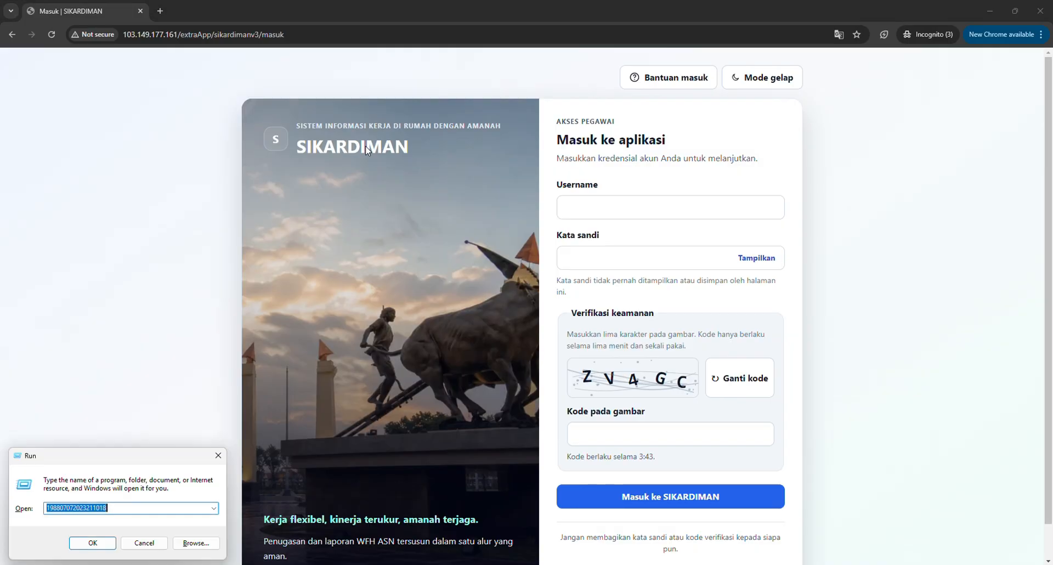
key(Escape)
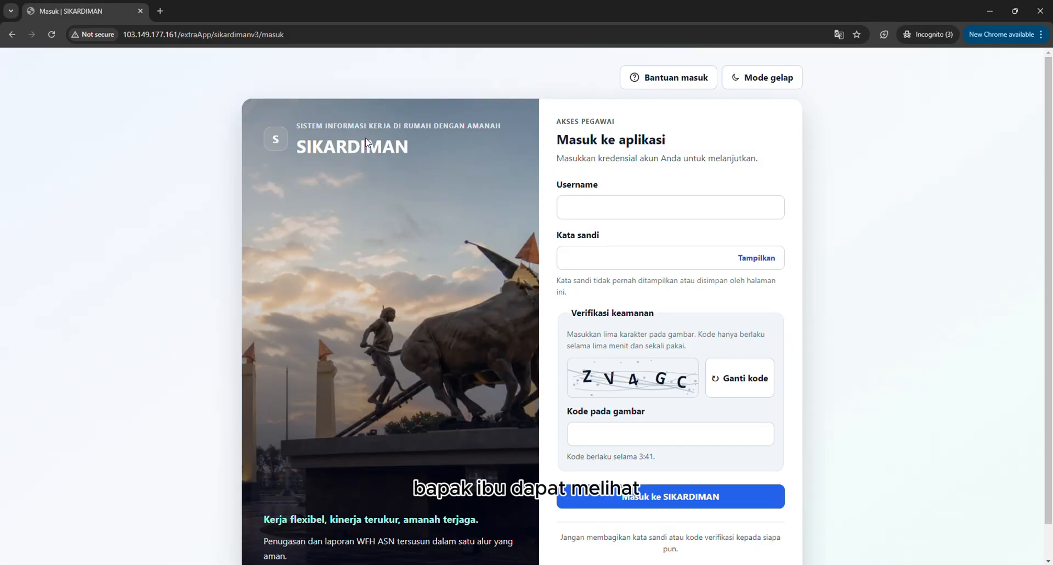
Read the four steps of the login help guide, from filling in the username to submitting the login, and close it.
click(656, 82)
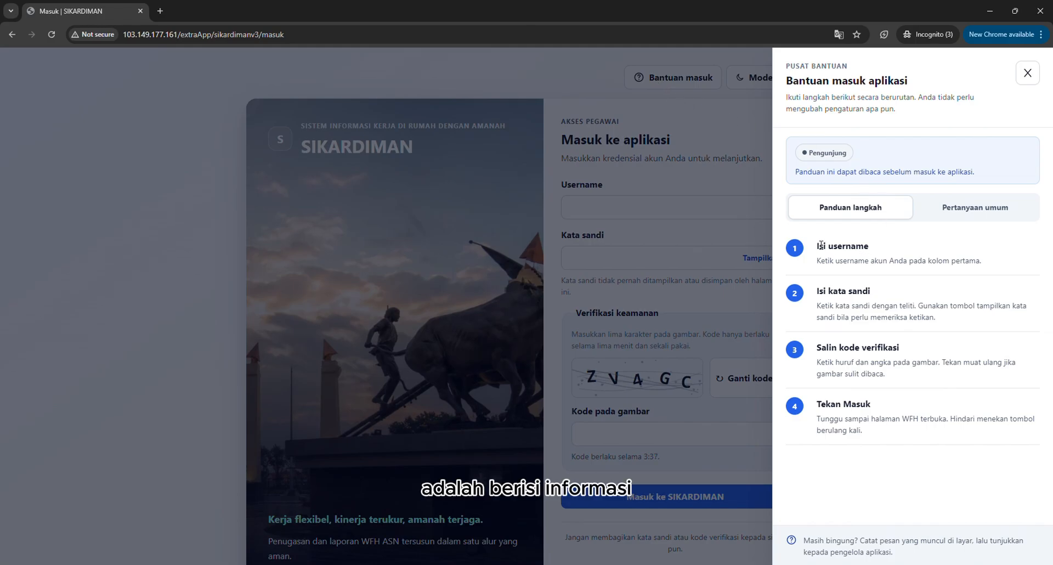
drag(811, 246, 994, 278)
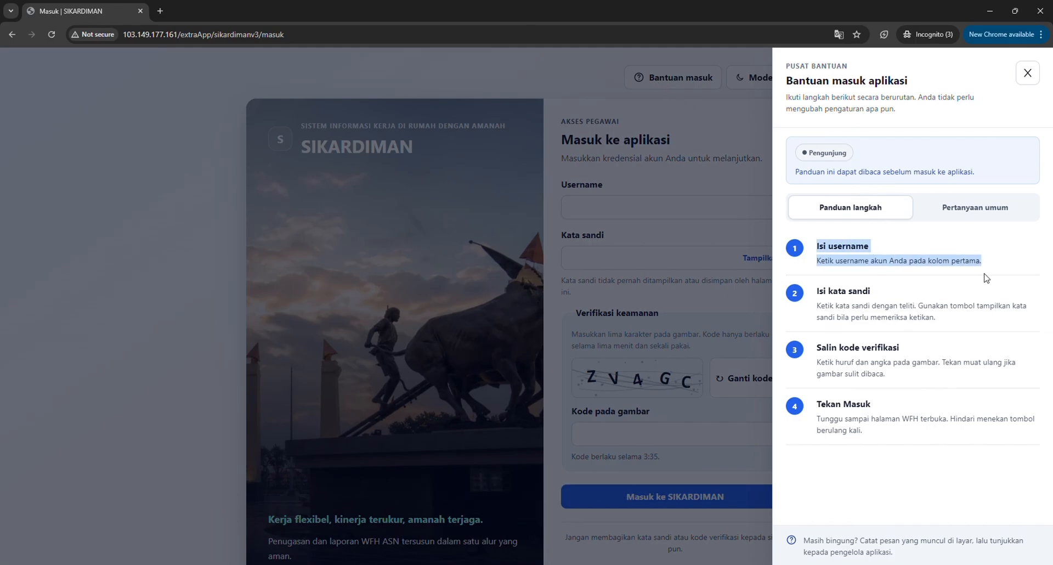
drag(815, 292, 975, 322)
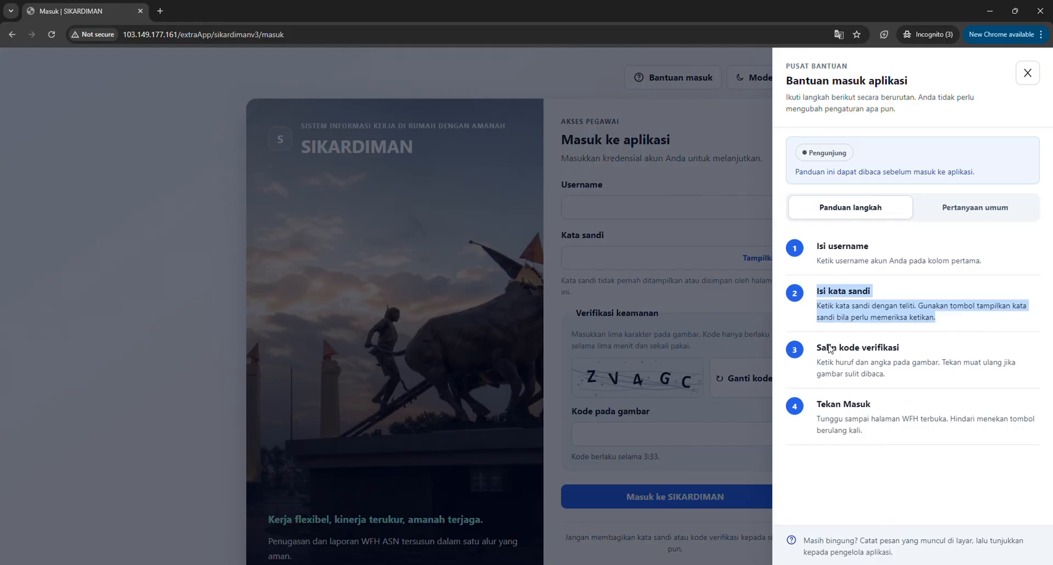
drag(816, 353, 894, 390)
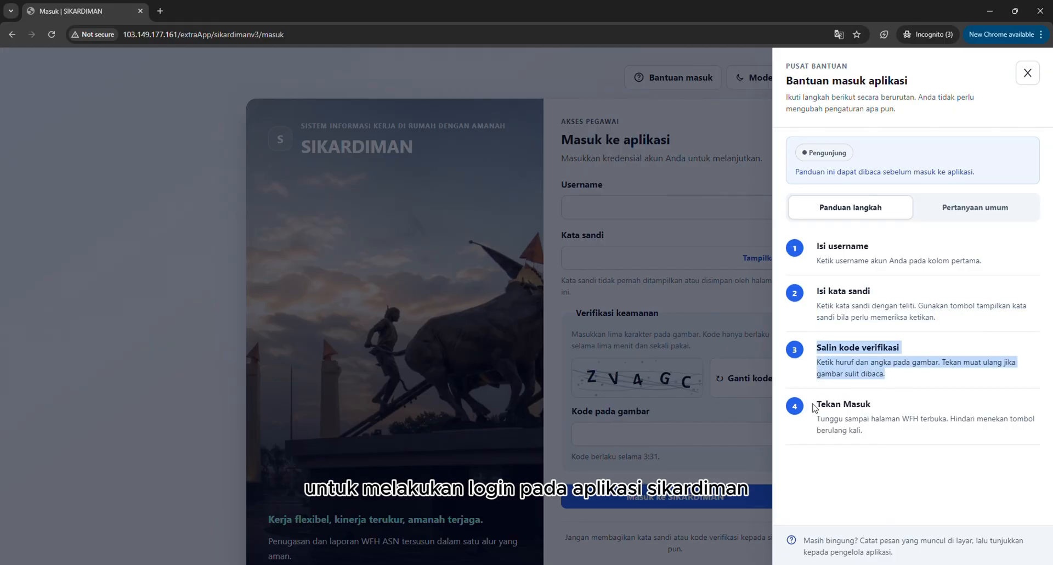
drag(815, 407, 888, 443)
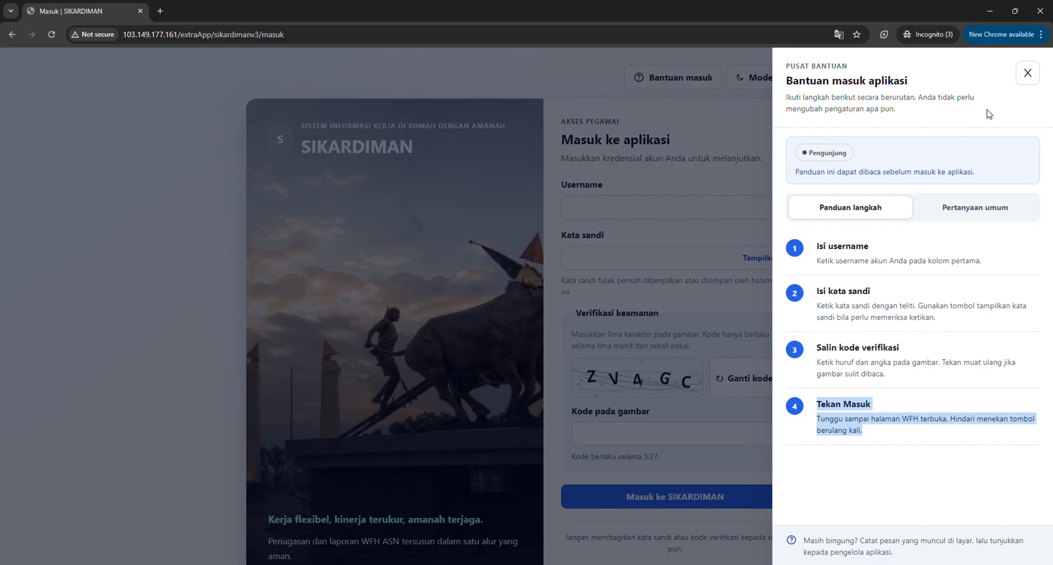
click(1029, 74)
Fill in the login form with the employee number as username and the account password.
click(714, 208)
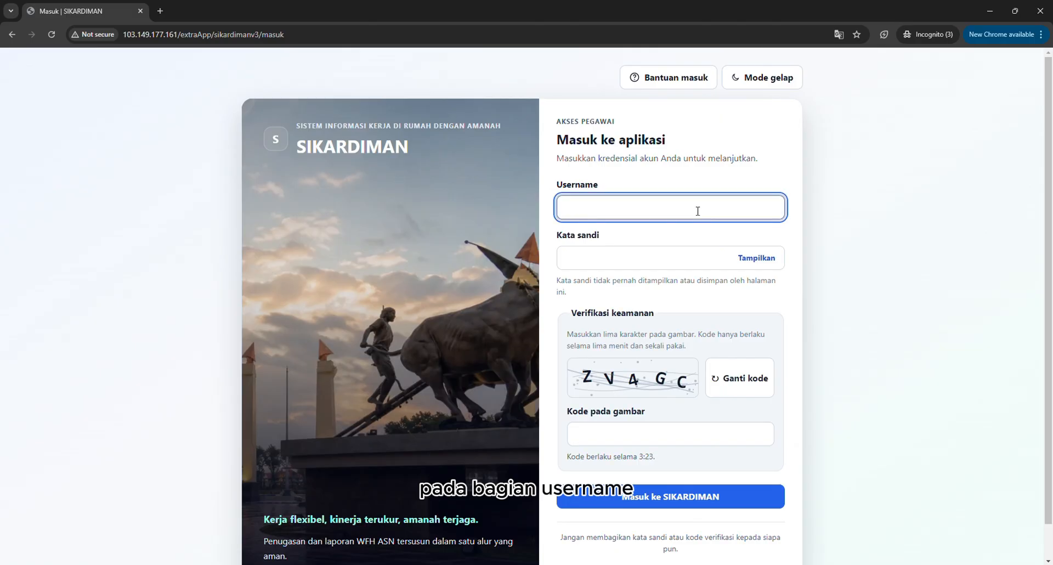
click(677, 268)
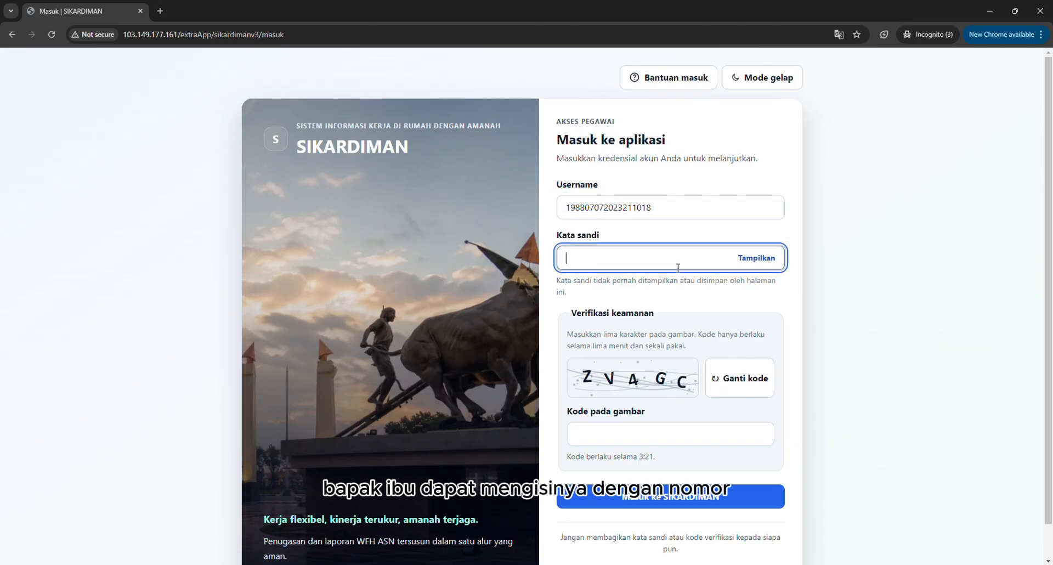
text(••••)
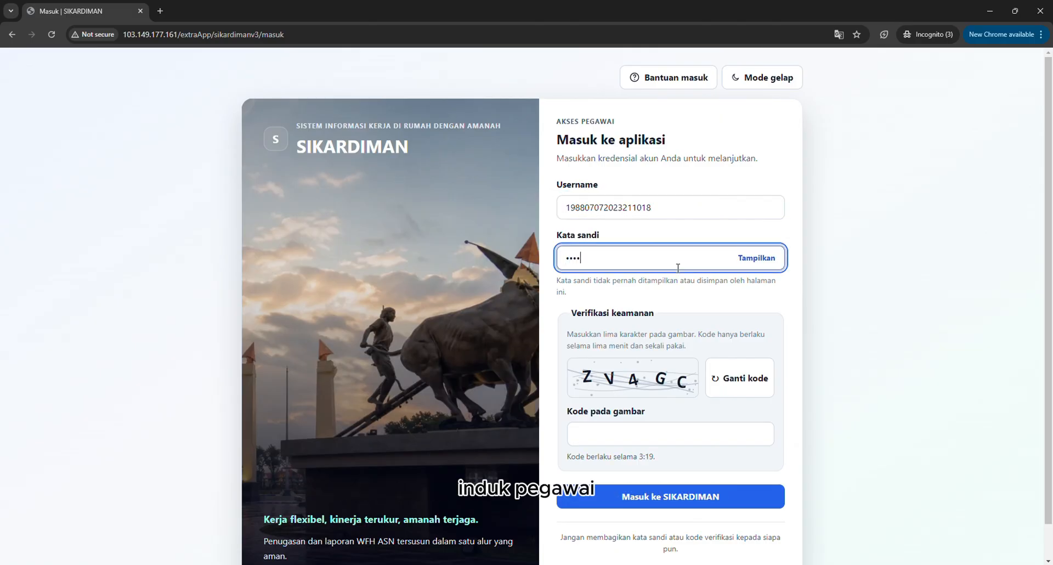
text(••••••)
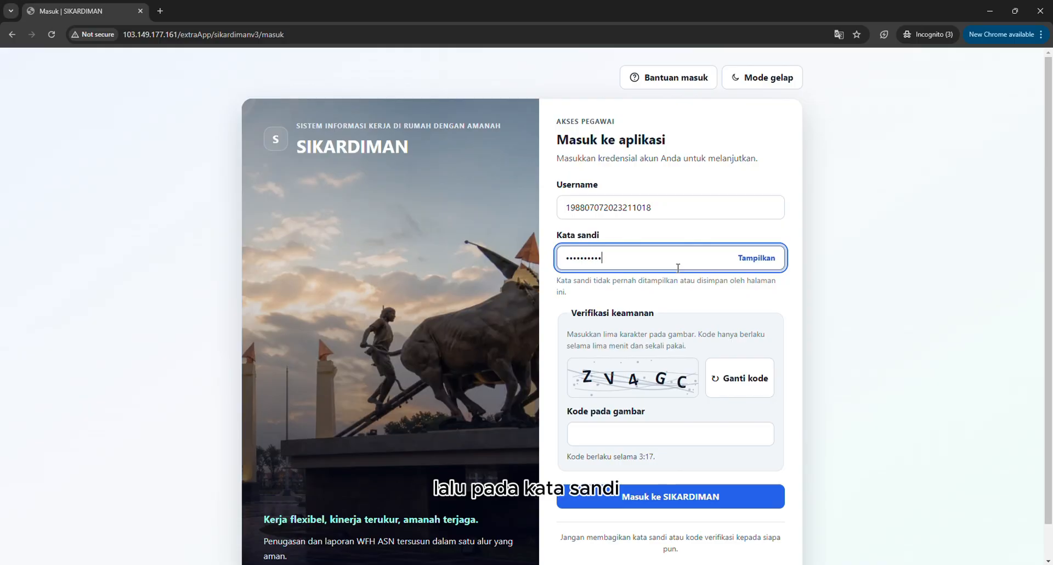
text(••••••)
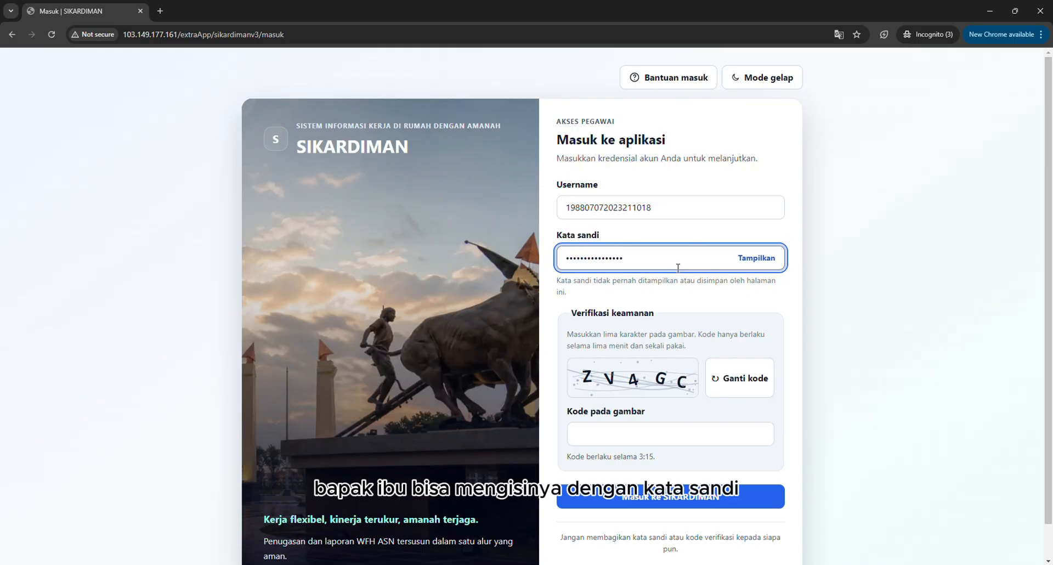
text(•)
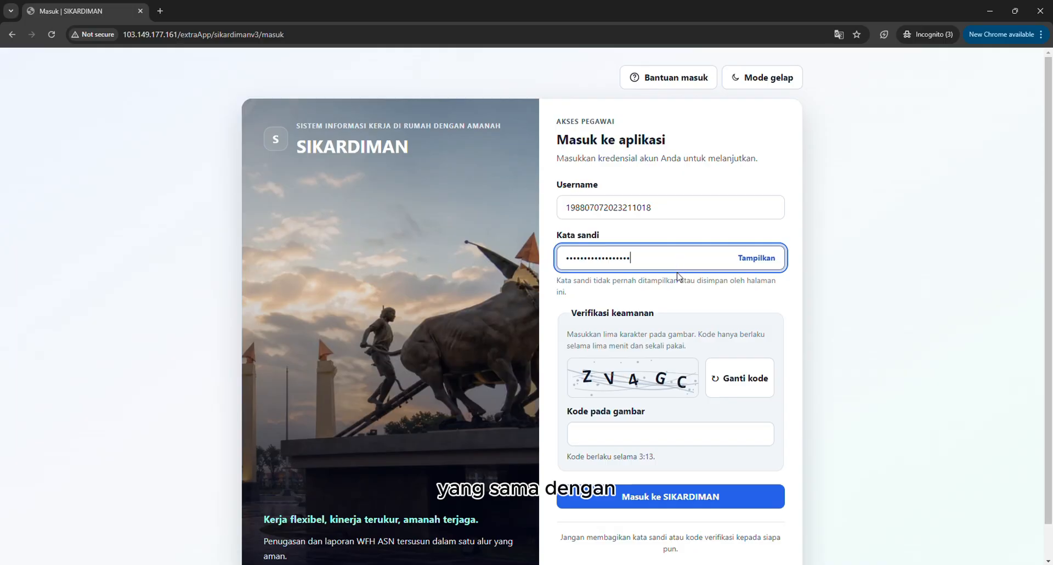
Enter the verification code from the security image and log in to SIKARDIMAN.
click(670, 430)
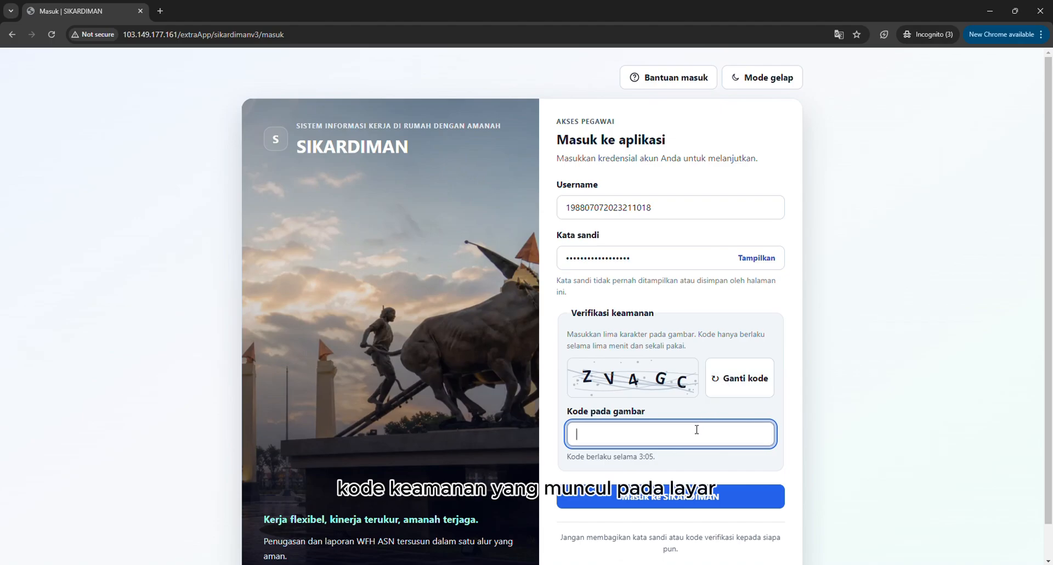
text(ZV4)
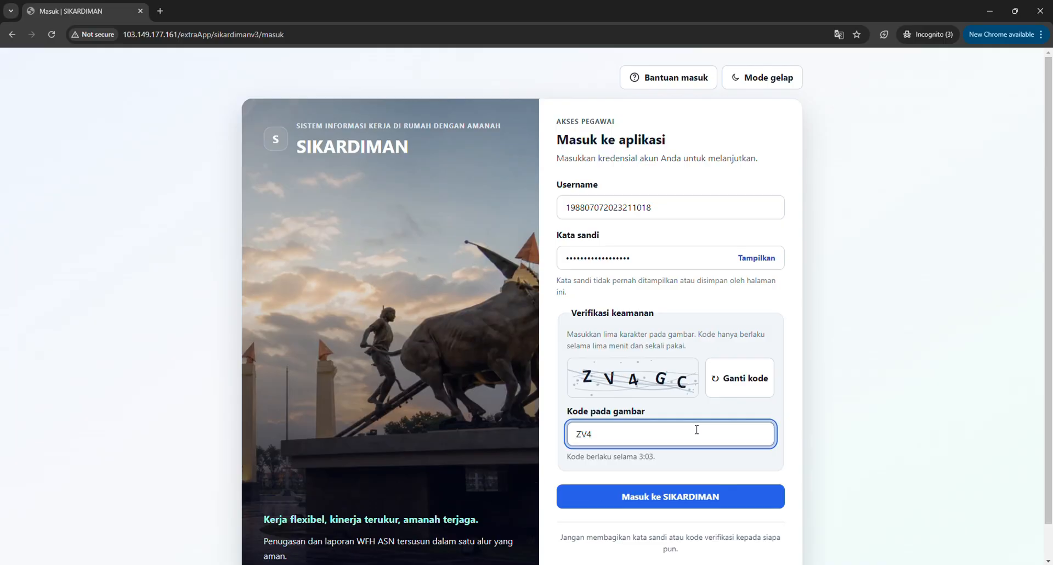
text(GC)
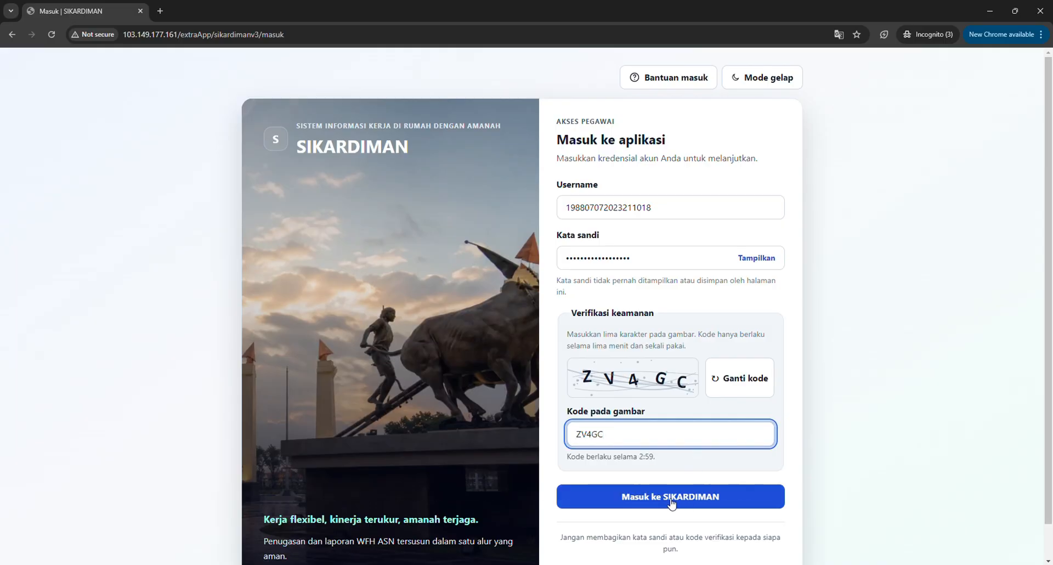
click(650, 500)
click(649, 498)
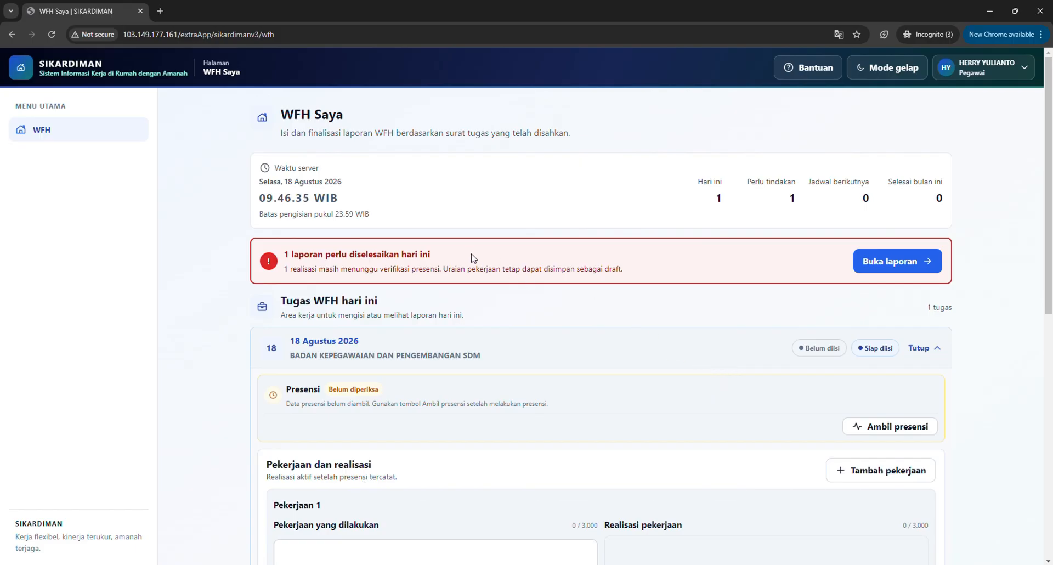
Review the WFH Saya page's heading, server date and time, filling deadline and notice about today's pending report.
triple_click(338, 116)
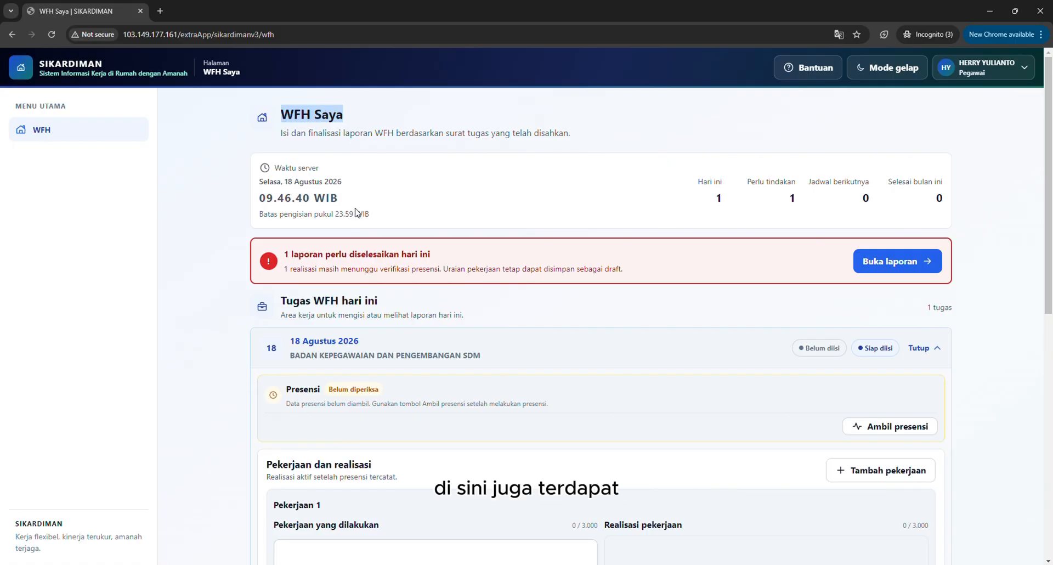
drag(374, 218, 252, 188)
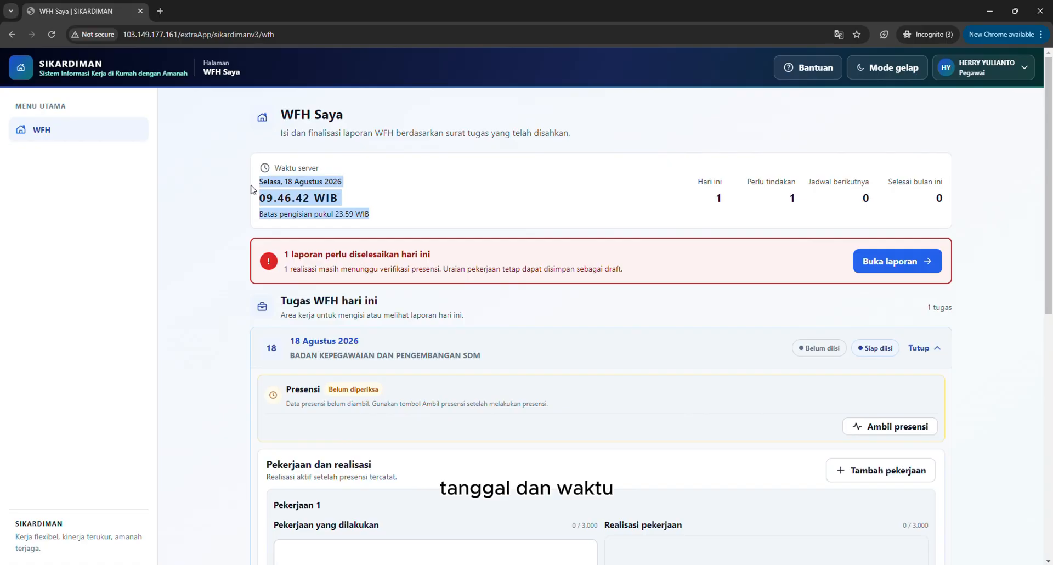
click(361, 207)
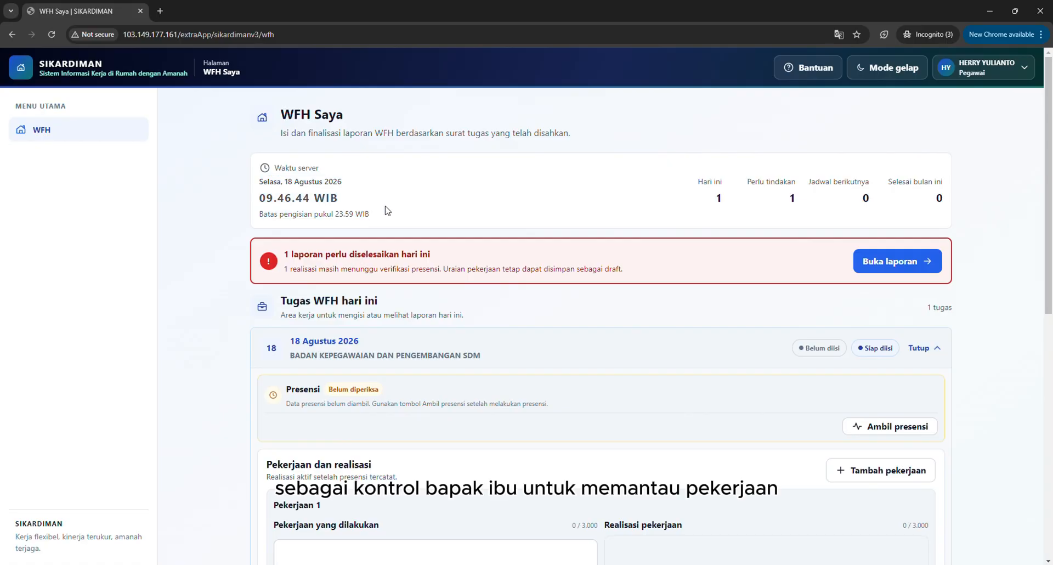
drag(283, 254, 444, 257)
click(446, 258)
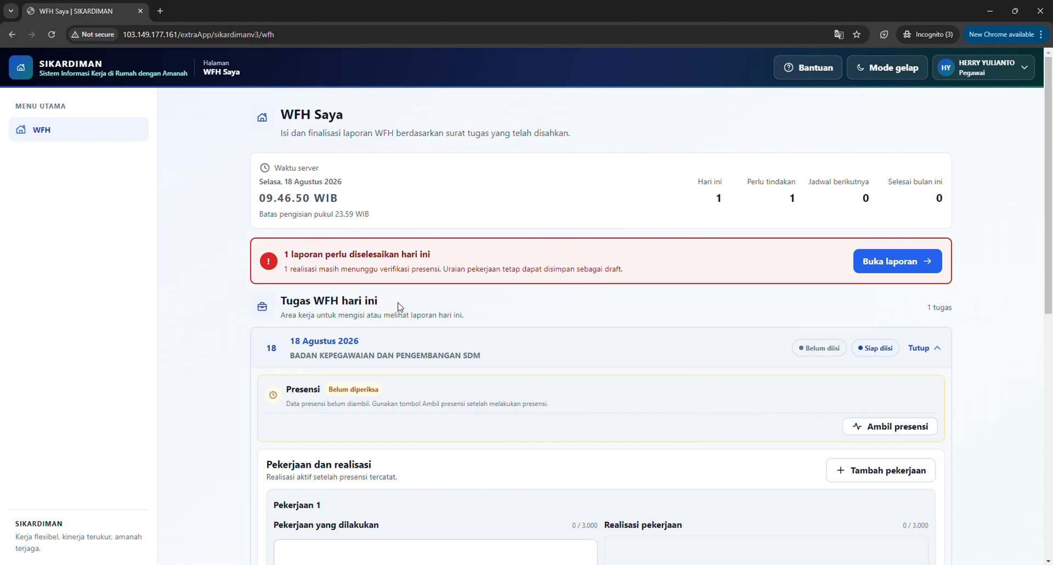
Examine the 18 Agustus 2026 WFH task's attendance, work and evidence sections, including the note under Realisasi pekerjaan.
click(340, 347)
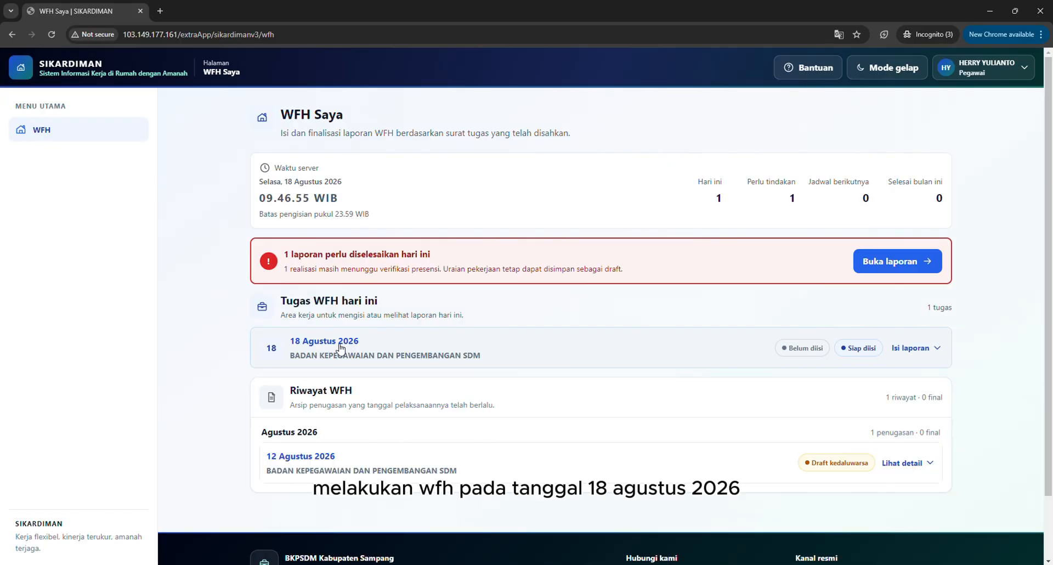
click(340, 347)
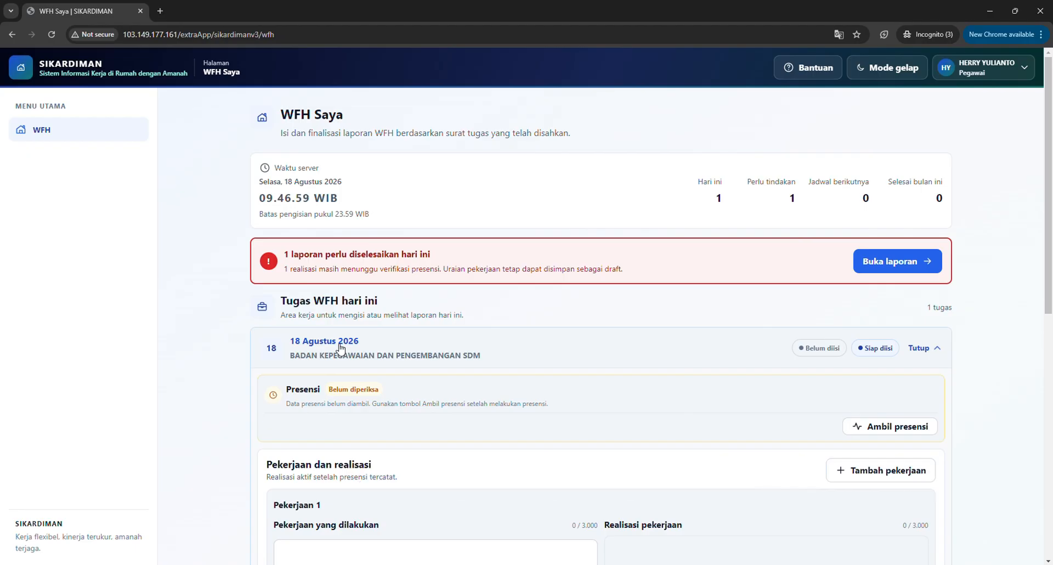
scroll(340, 347, down, 3)
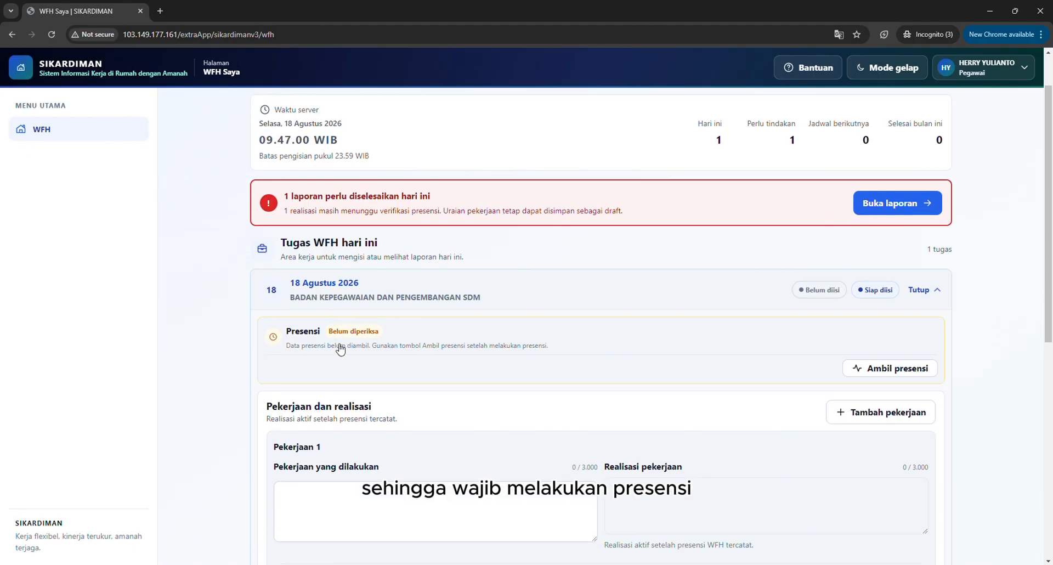
scroll(340, 347, down, 1)
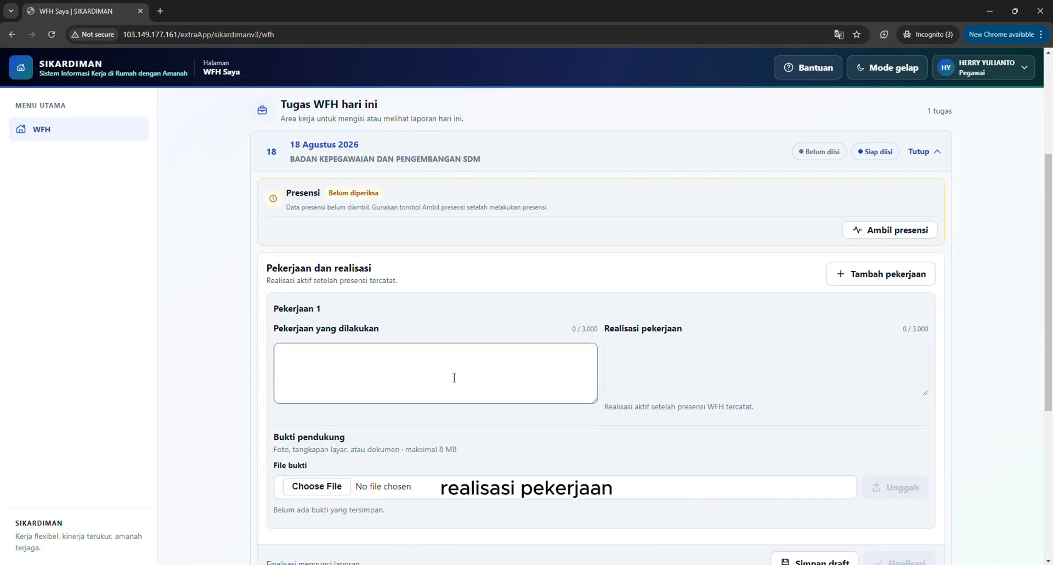
scroll(454, 377, down, 1)
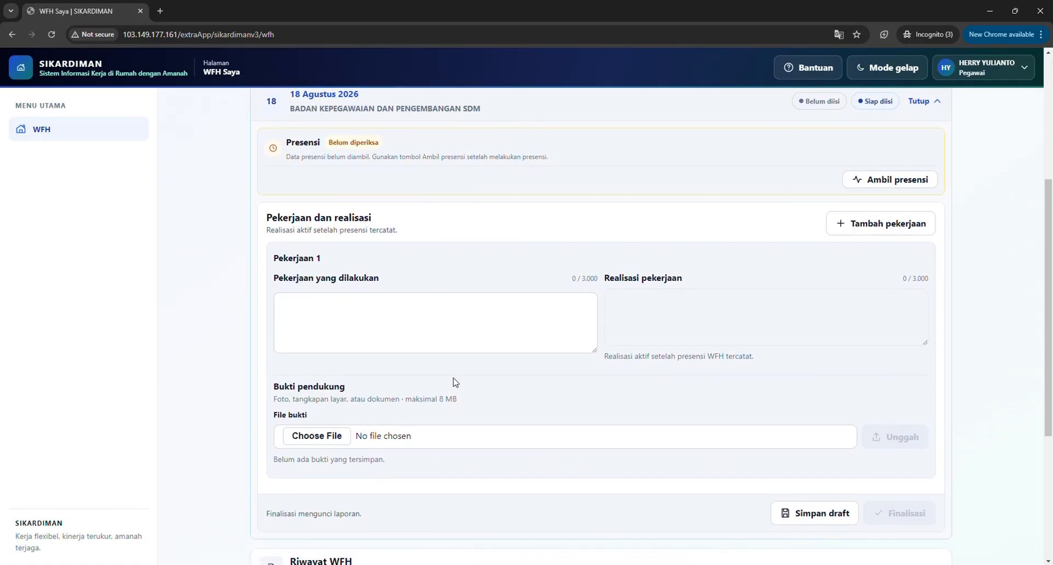
key(ctrl+minus)
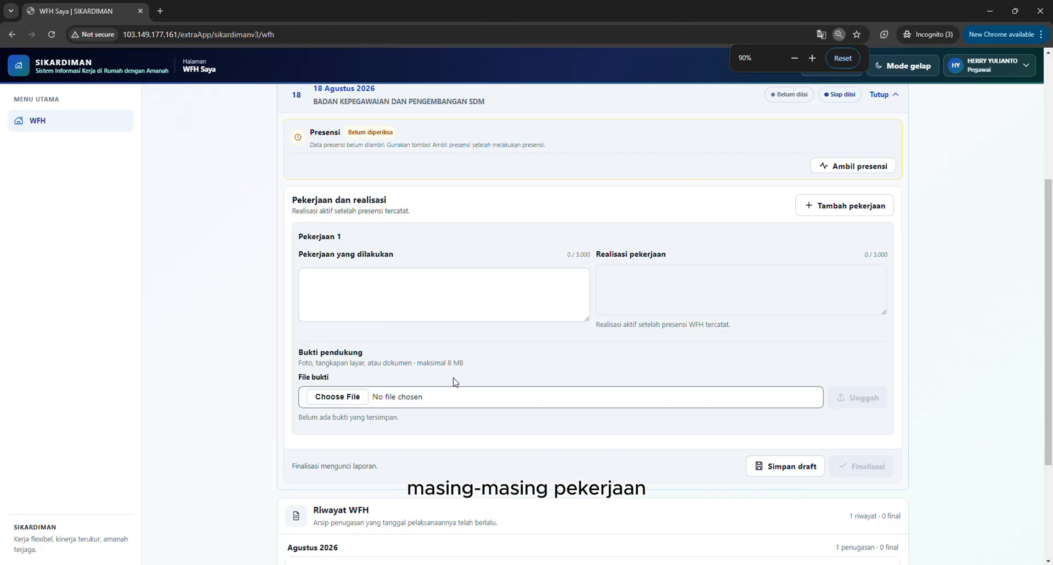
scroll(453, 381, up, 1)
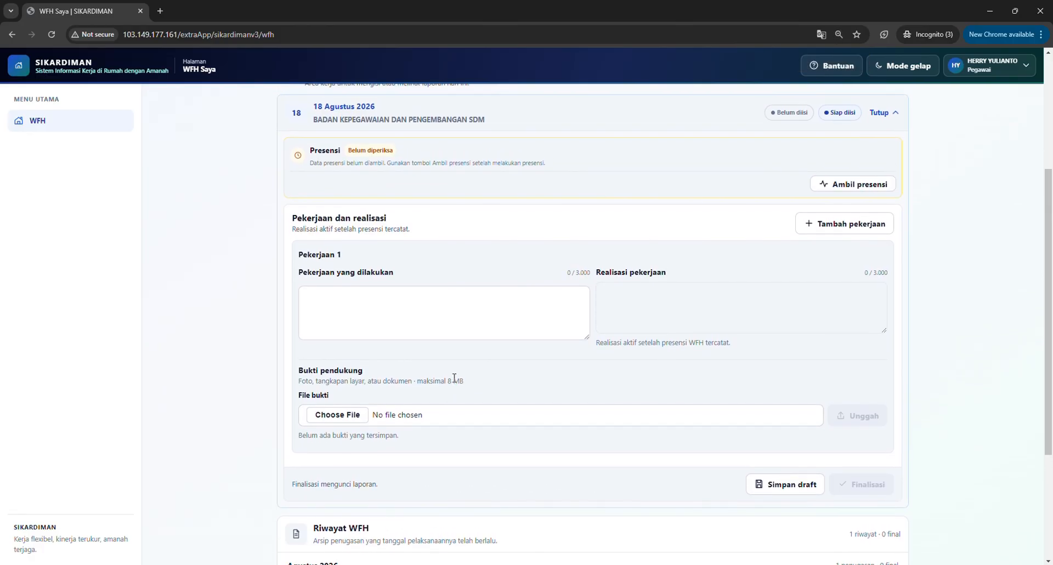
click(629, 310)
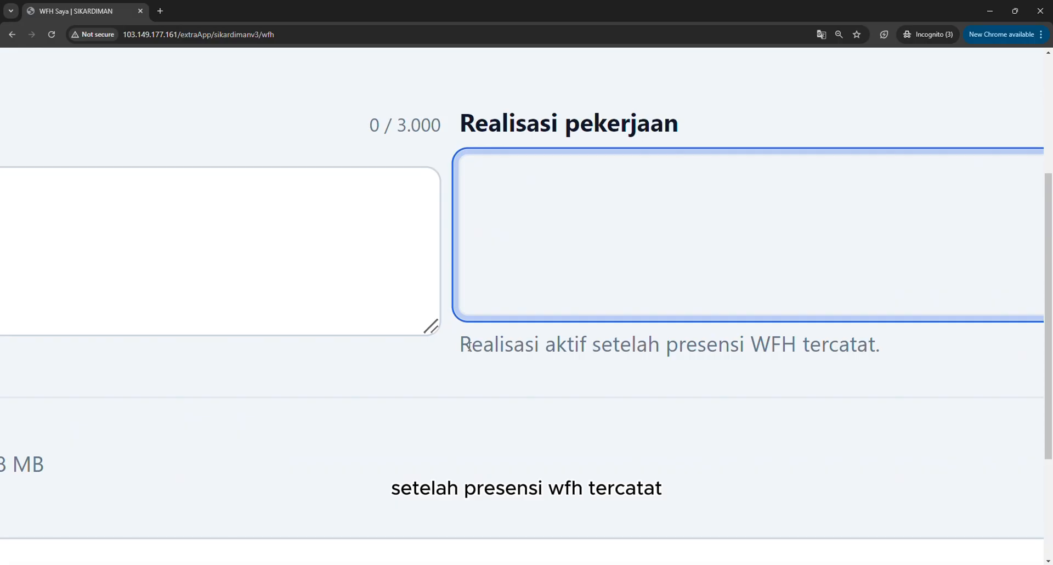
drag(459, 344, 886, 346)
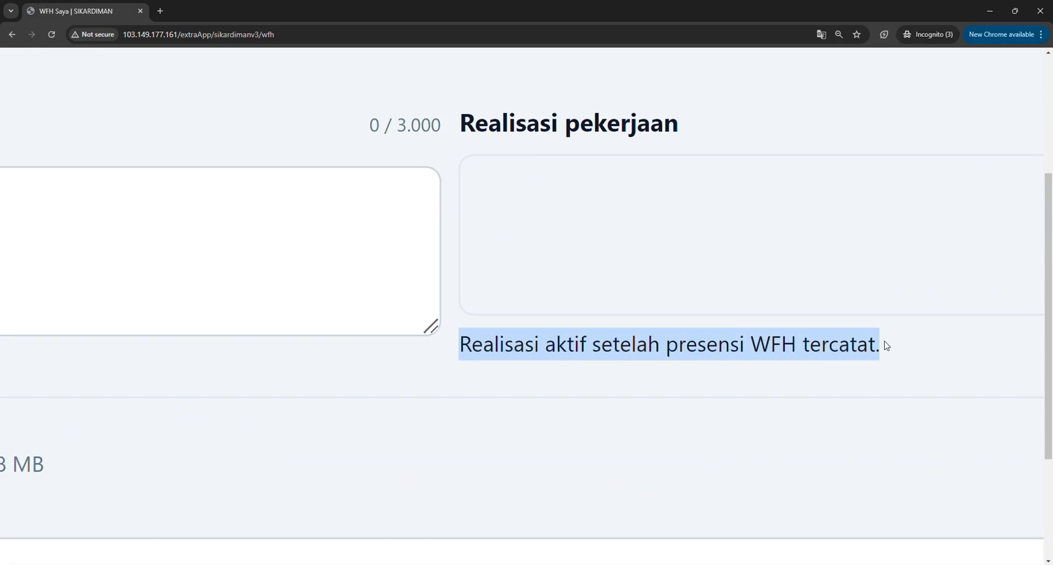
Read the Presensi section's attendance status and its note on when to retrieve the attendance data.
scroll(886, 345, down, 5)
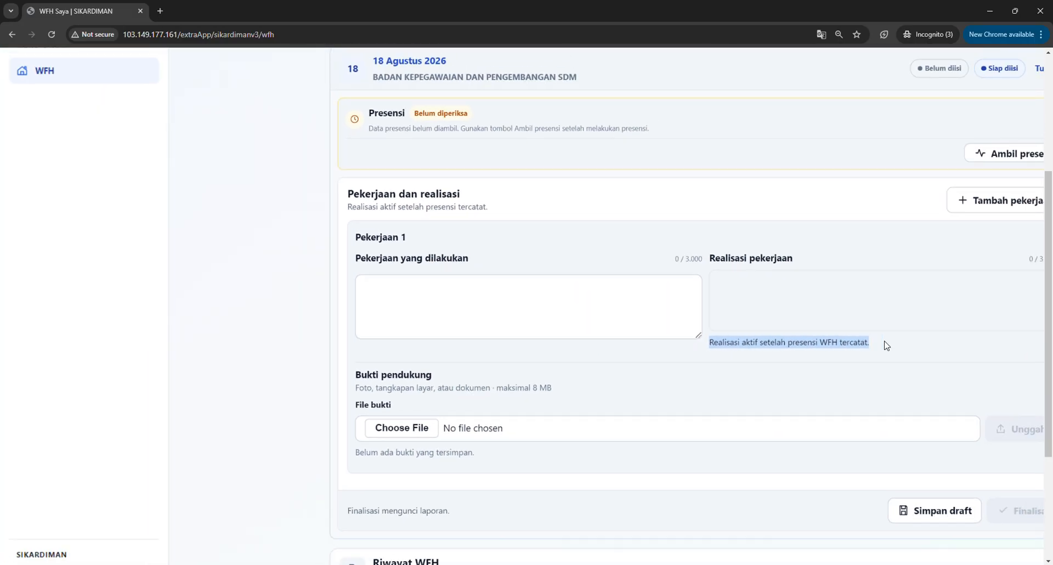
scroll(885, 345, down, 1)
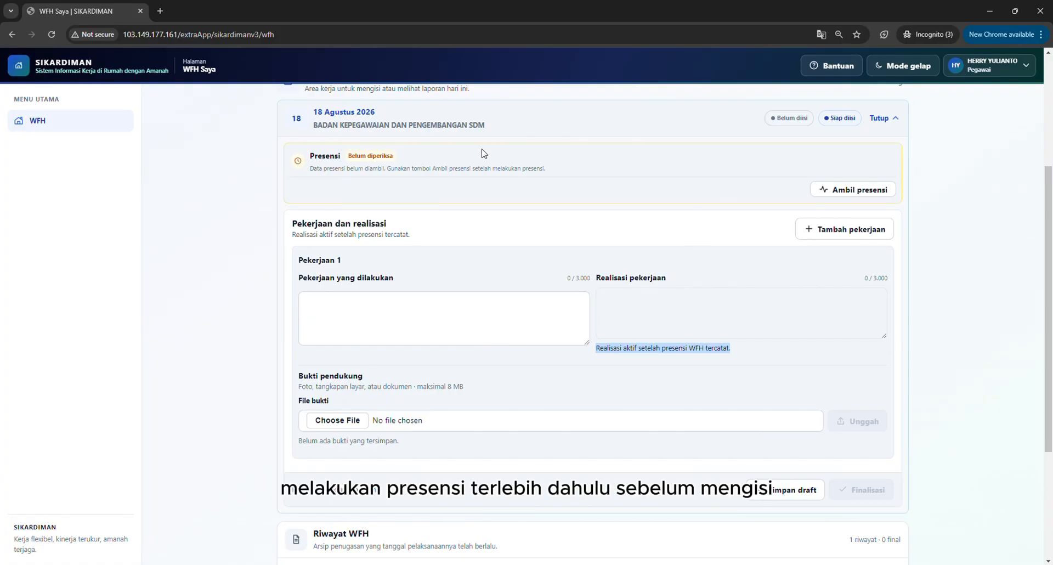
double_click(329, 155)
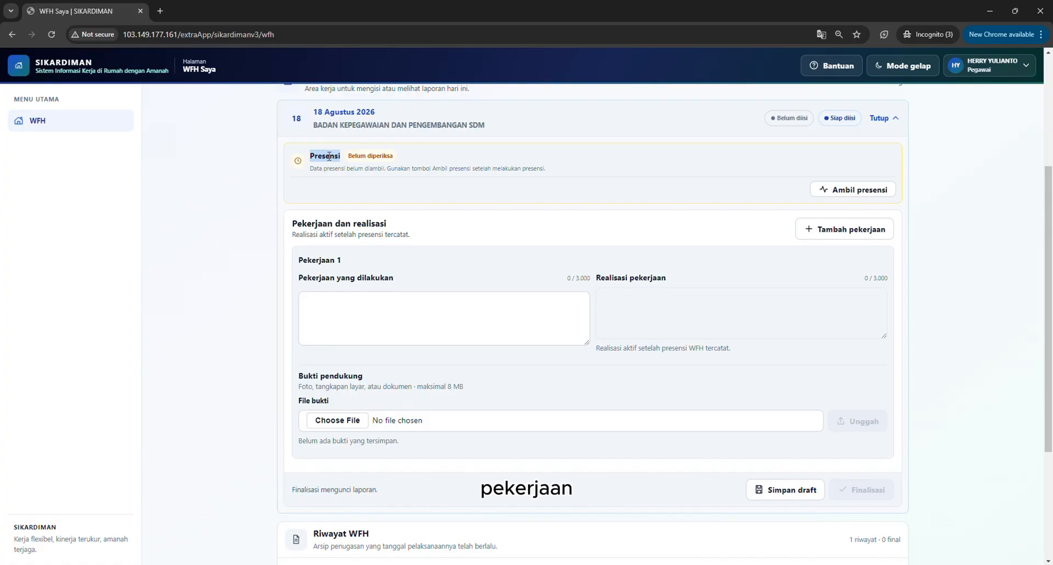
scroll(324, 161, up, 3)
scroll(320, 167, up, 5)
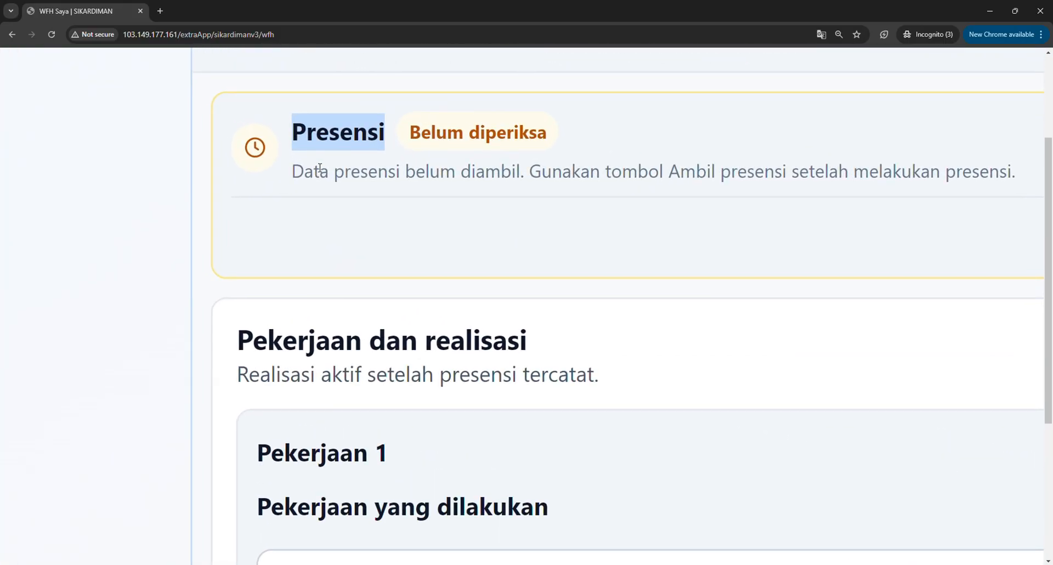
scroll(320, 168, right, 3)
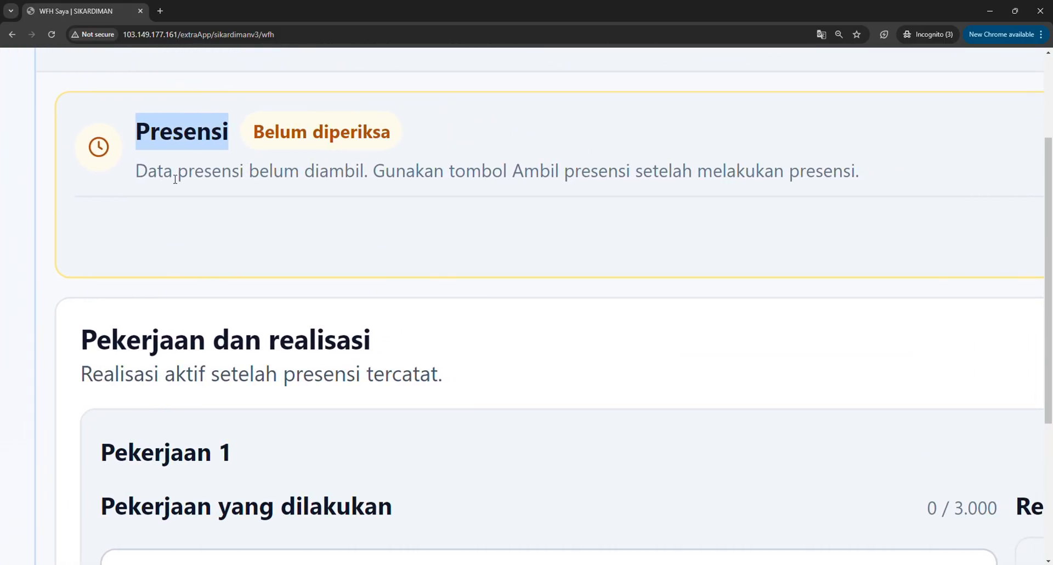
click(133, 176)
drag(134, 176, 867, 167)
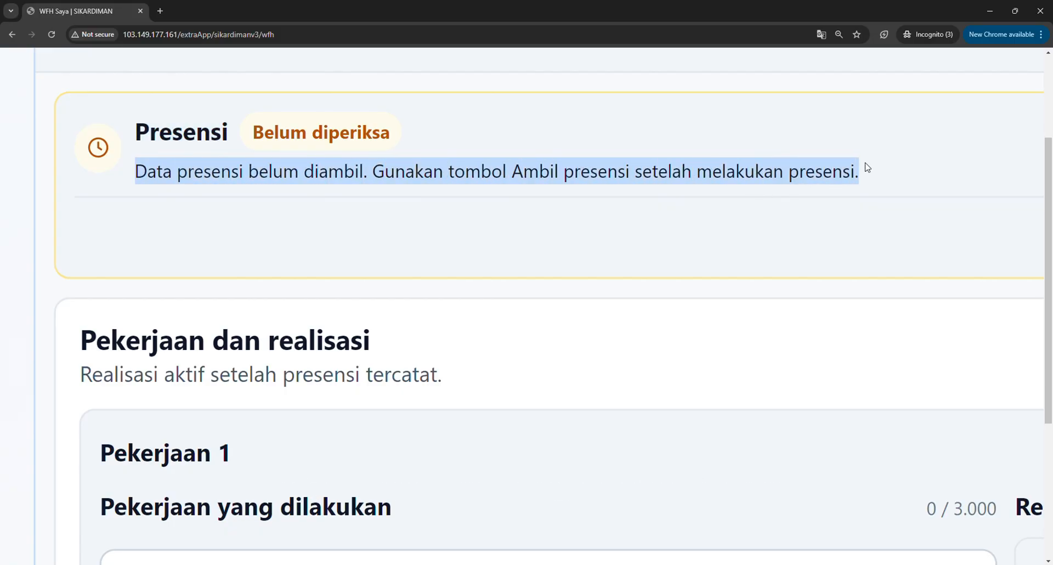
scroll(867, 167, down, 3)
scroll(867, 167, down, 5)
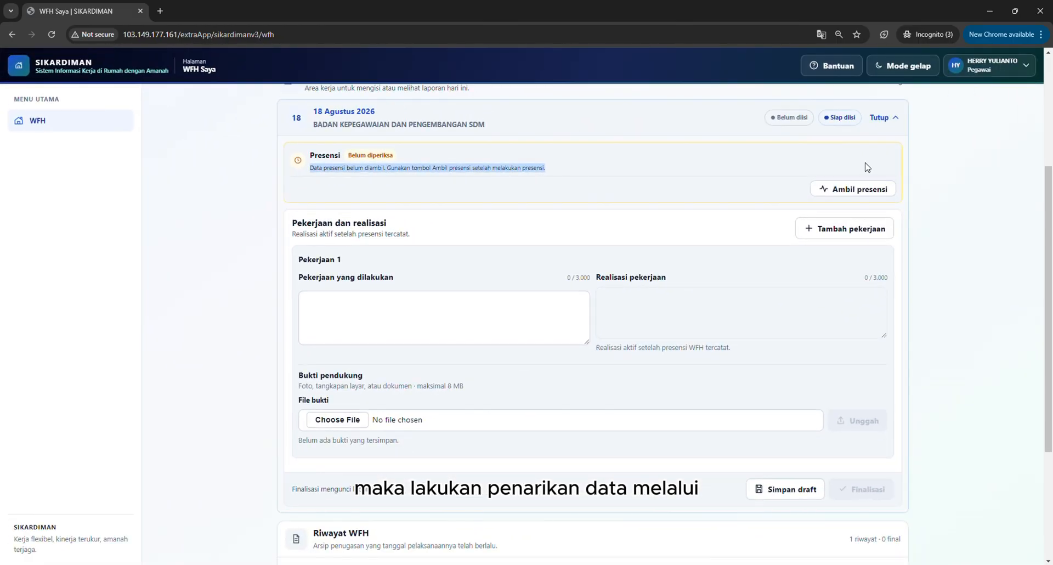
Retrieve the attendance data for the 18 Agustus 2026 WFH task and close the result dialog.
scroll(879, 191, up, 1)
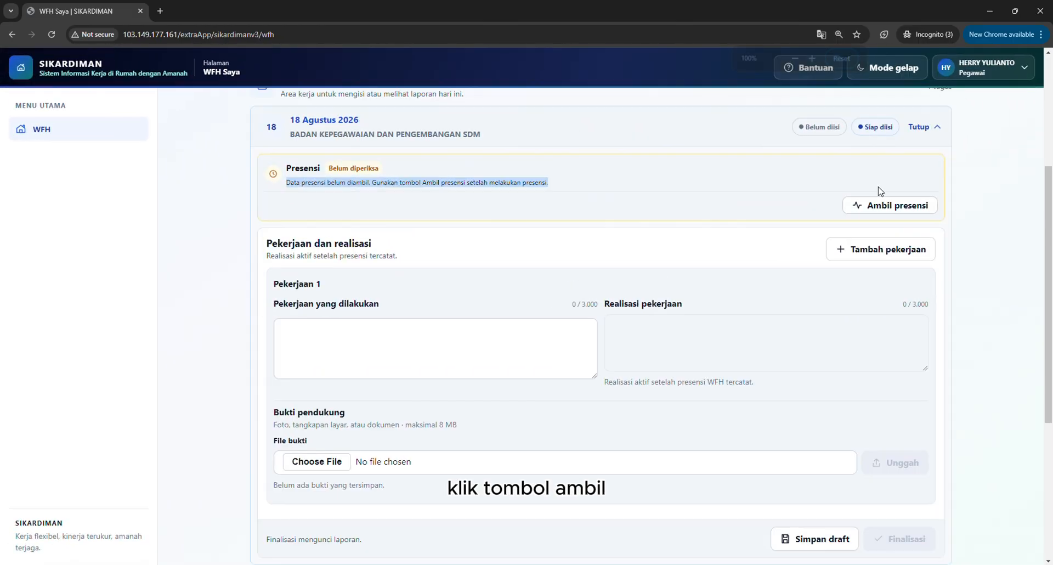
click(894, 211)
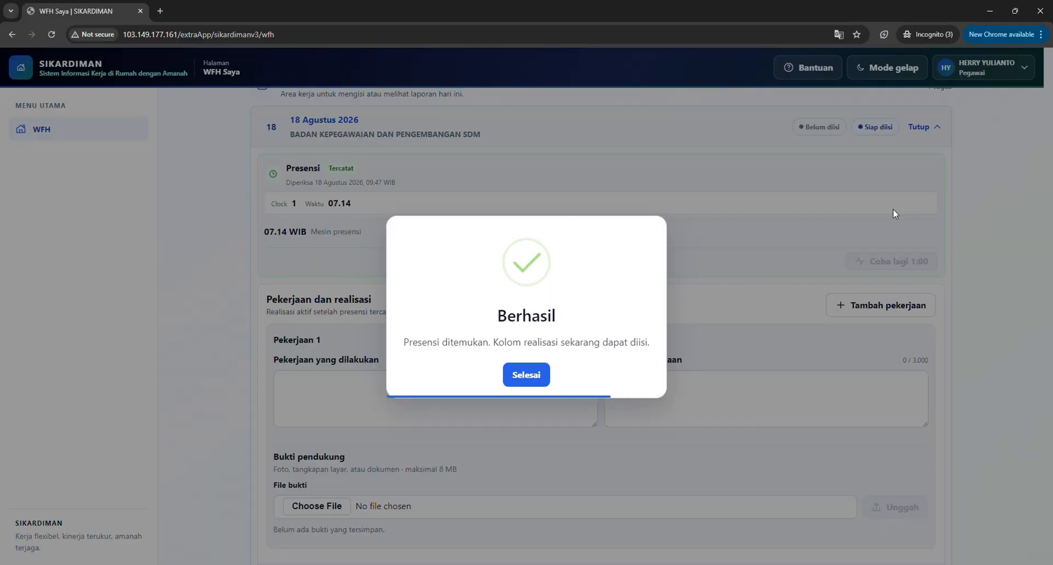
click(526, 374)
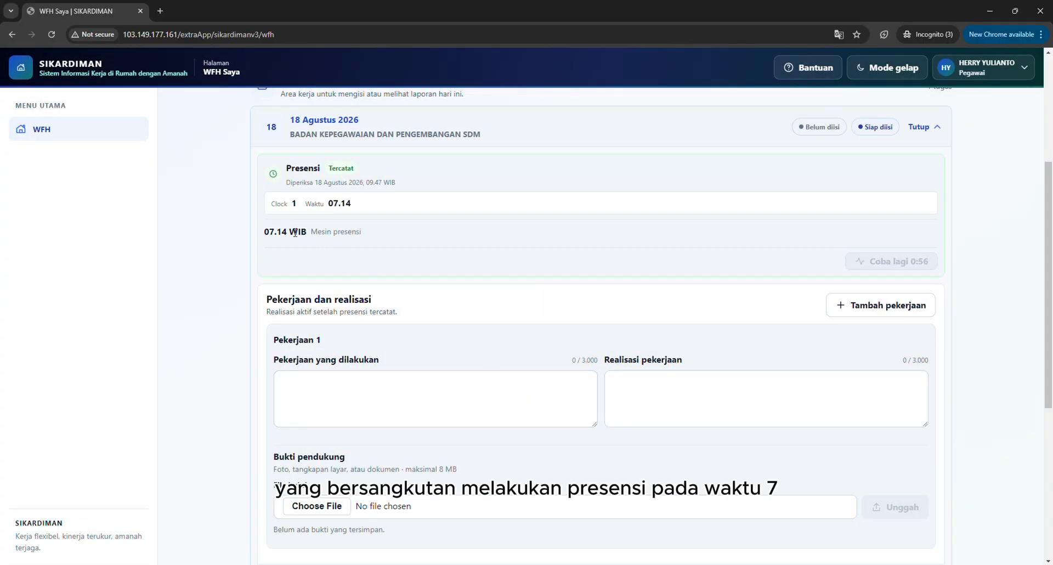
Examine the retrieved attendance record's clock time, source and check date in the Presensi section.
scroll(274, 231, up, 5)
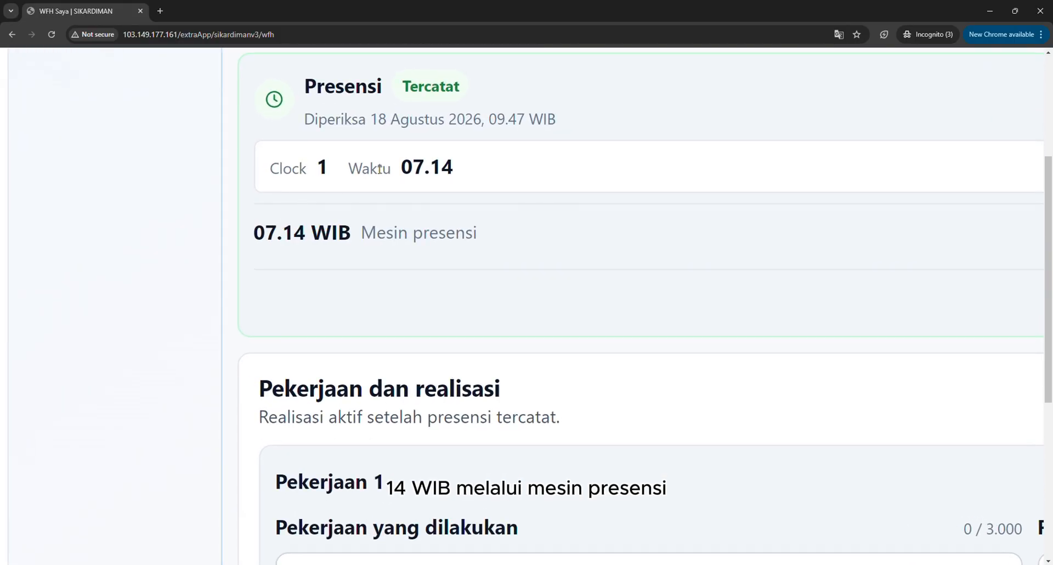
drag(260, 235, 490, 248)
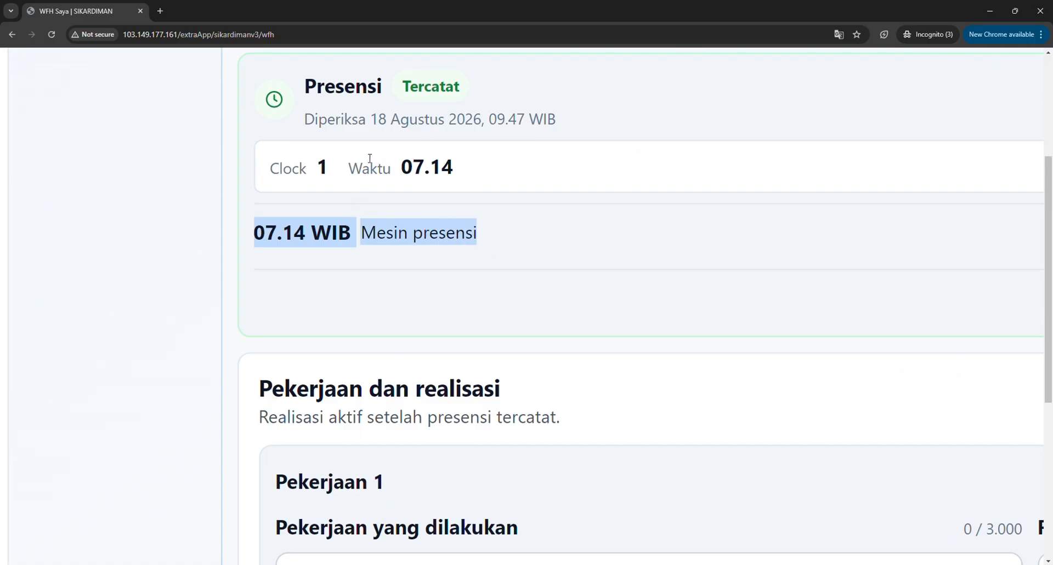
drag(306, 116, 486, 120)
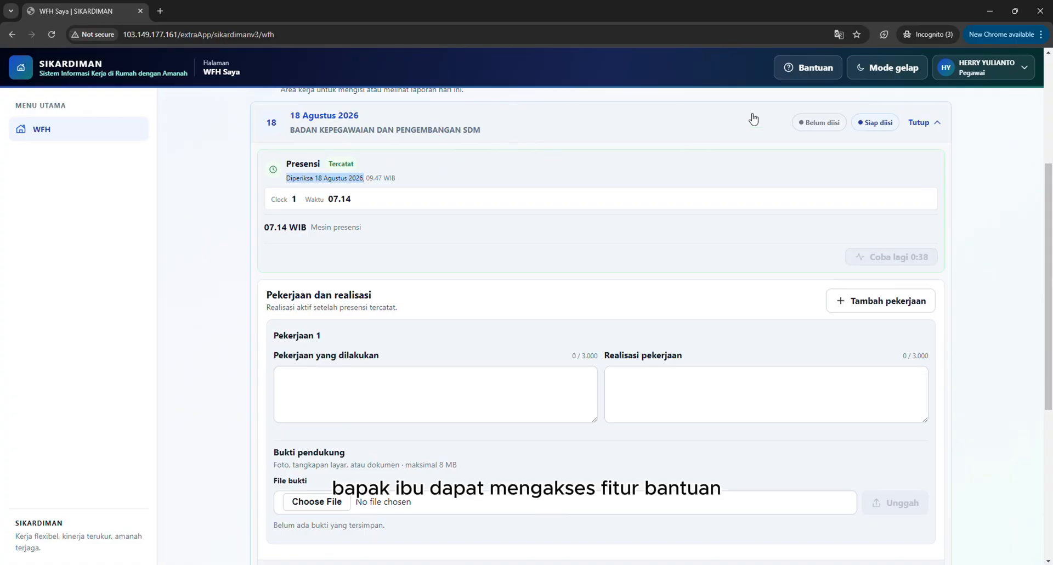
Open the Panduan laporan WFH help guide and read its introduction and first step, Pilih penugasan aktif.
click(814, 68)
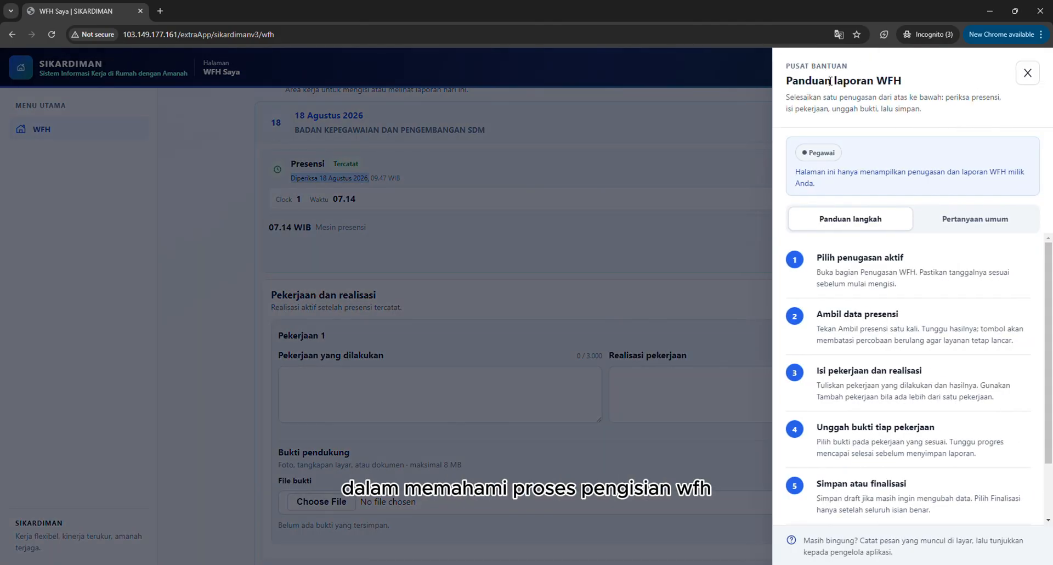
scroll(899, 93, up, 5)
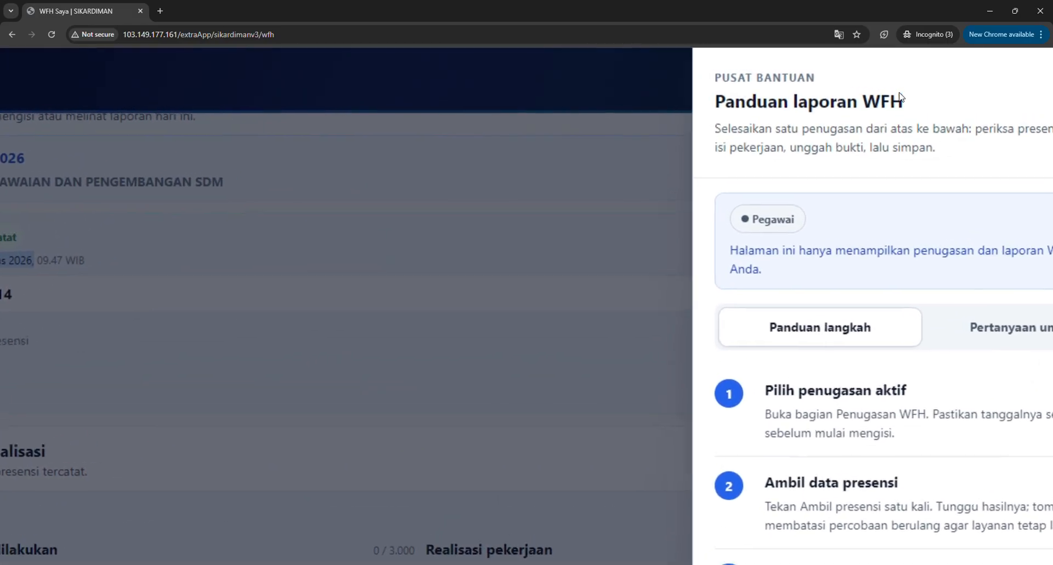
scroll(900, 93, right, 3)
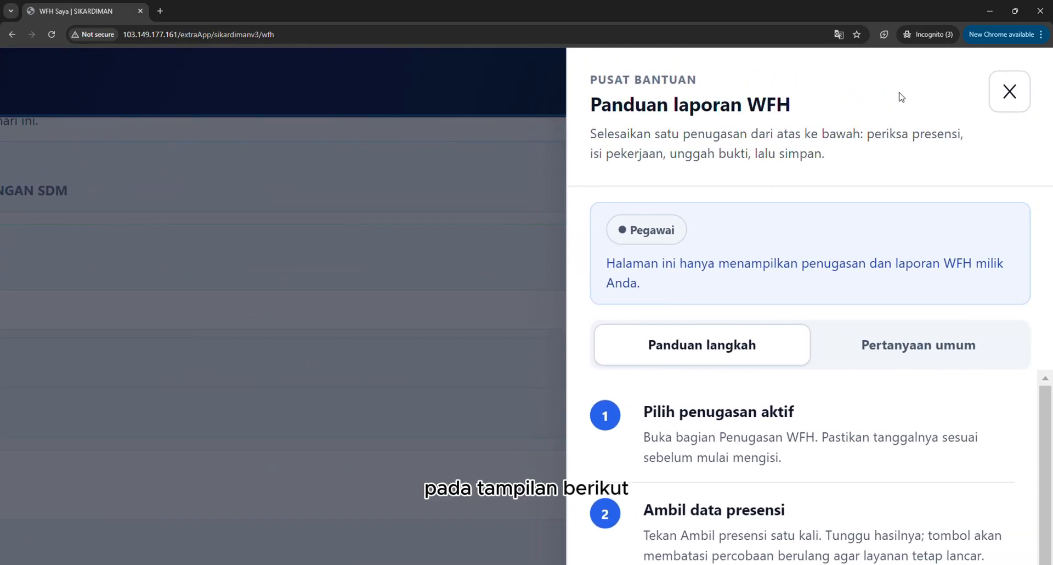
scroll(901, 97, down, 3)
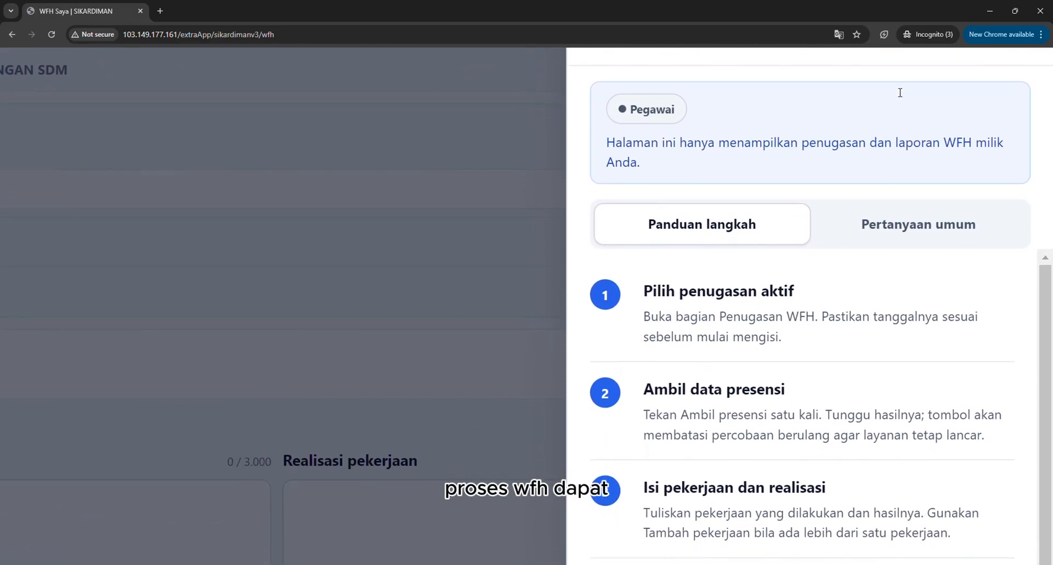
scroll(901, 90, down, 3)
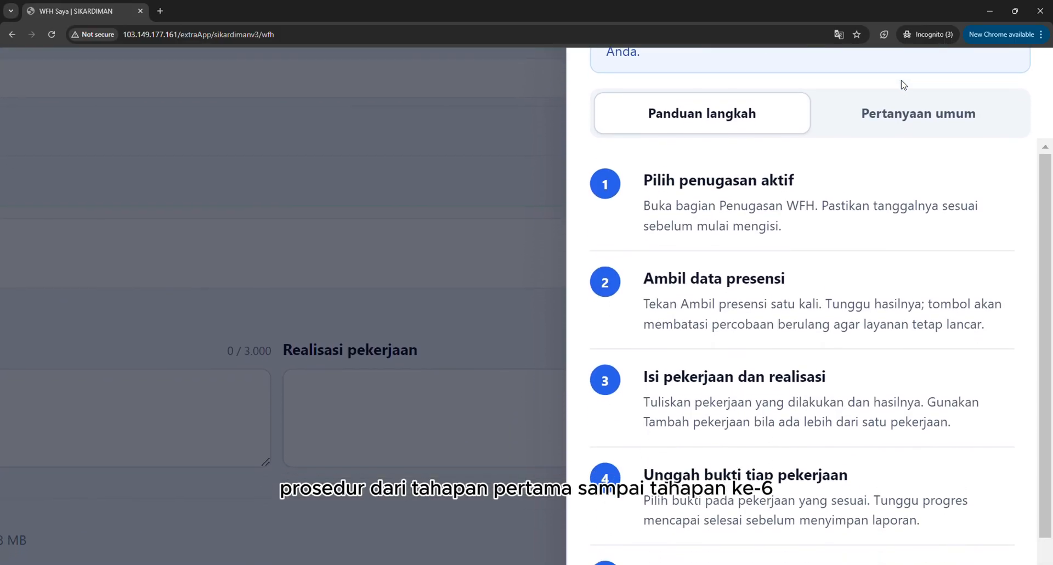
drag(643, 162, 815, 220)
Read the guide's remaining steps from Ambil data presensi through Periksa riwayat, and close the guide.
scroll(815, 221, down, 3)
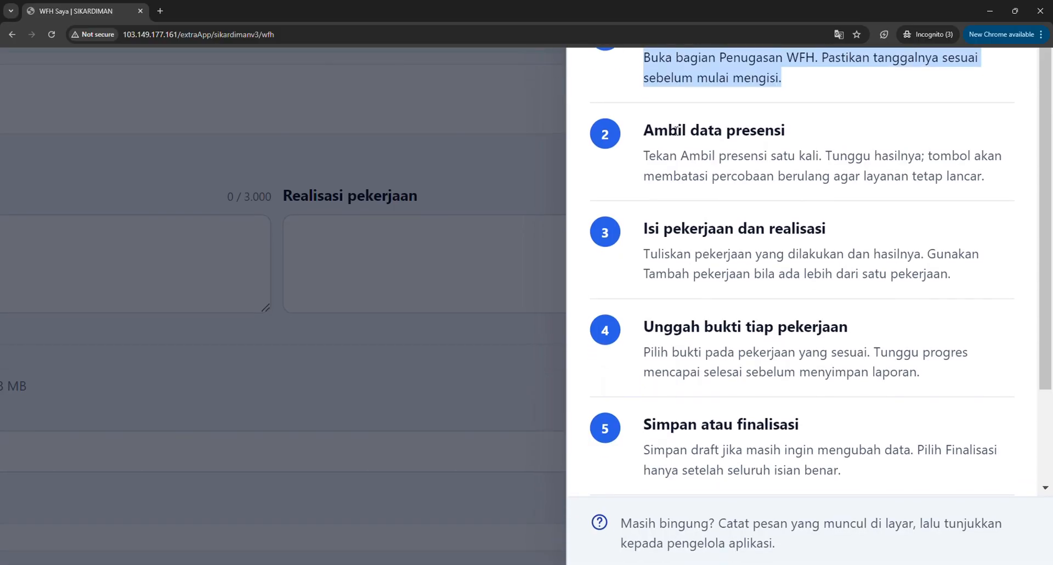
drag(641, 131, 981, 200)
drag(644, 228, 963, 287)
drag(643, 327, 928, 391)
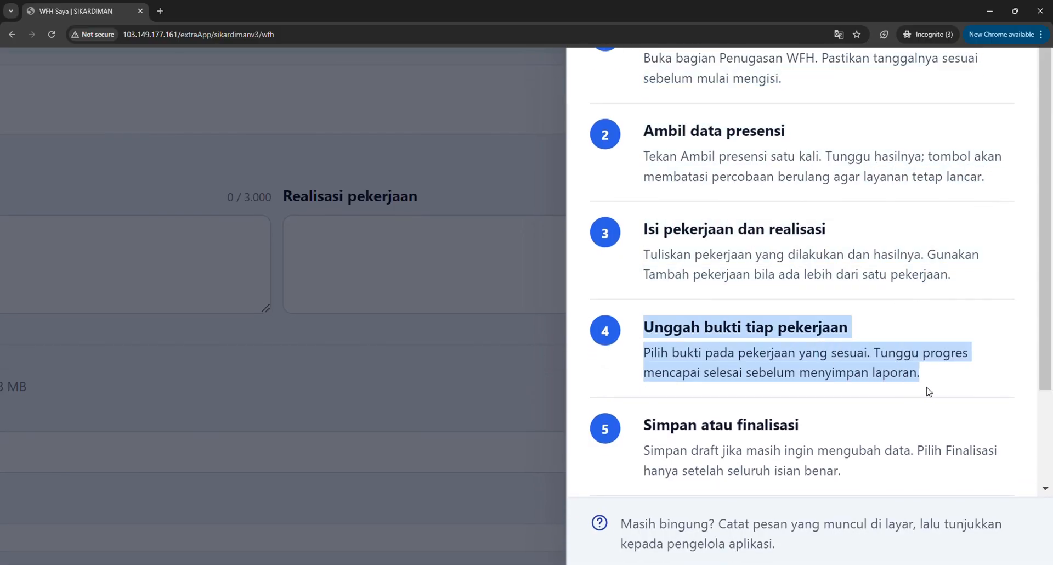
drag(640, 423, 859, 482)
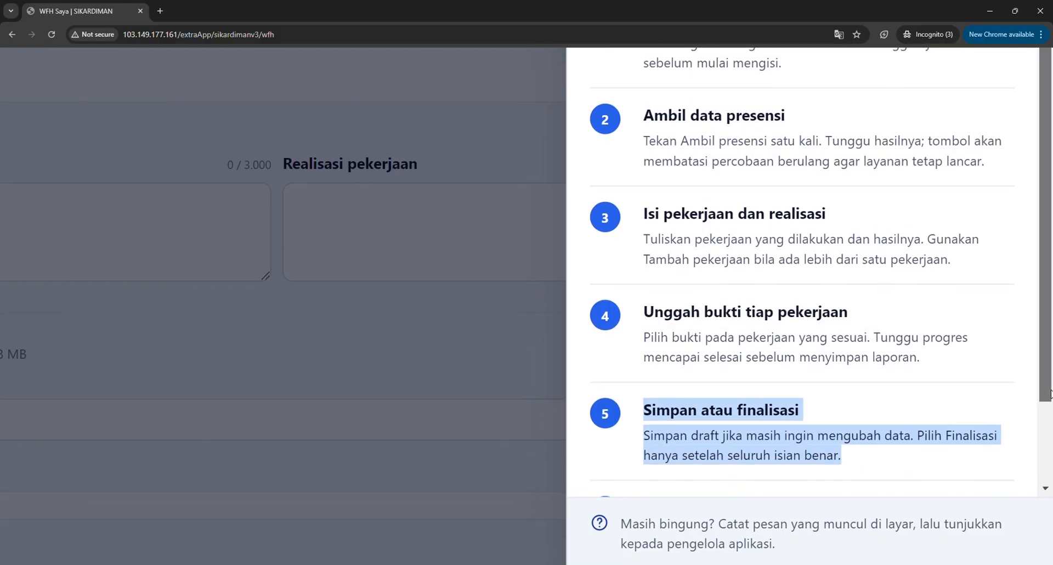
drag(1046, 397, 1042, 486)
drag(645, 404, 958, 466)
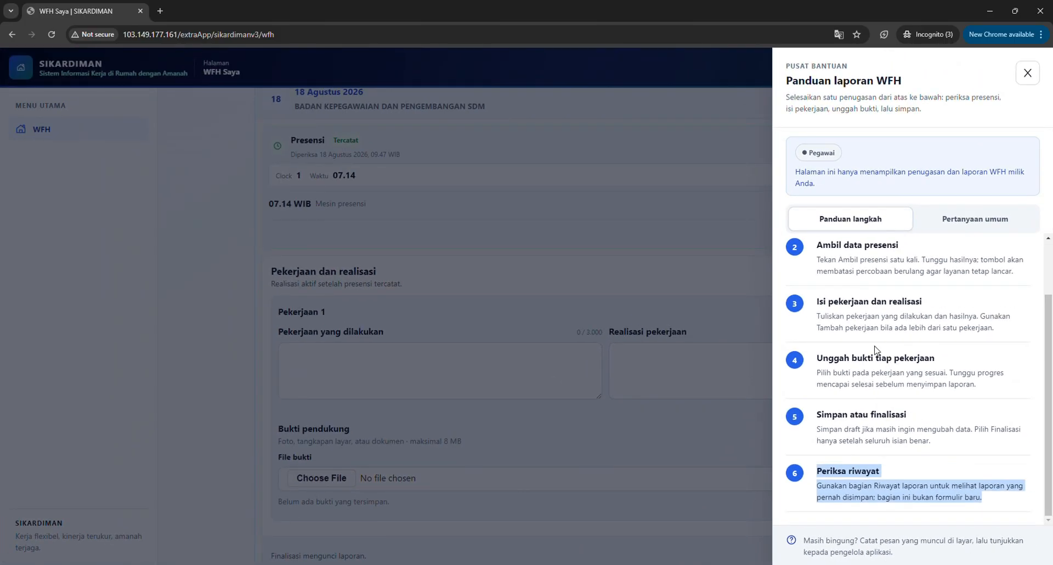
click(1027, 72)
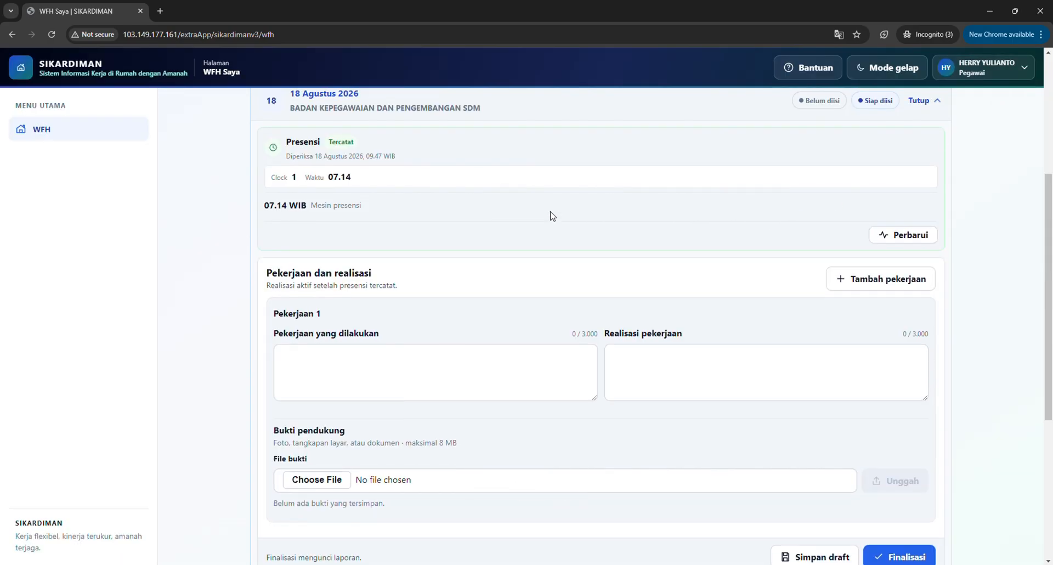
Fill in Pekerjaan 1's Pekerjaan yang dilakukan with "verifikasi dan validasi laporan presensi untuk penilaian kinerja dan disiplin kinerja bulan agustus".
scroll(552, 216, up, 1)
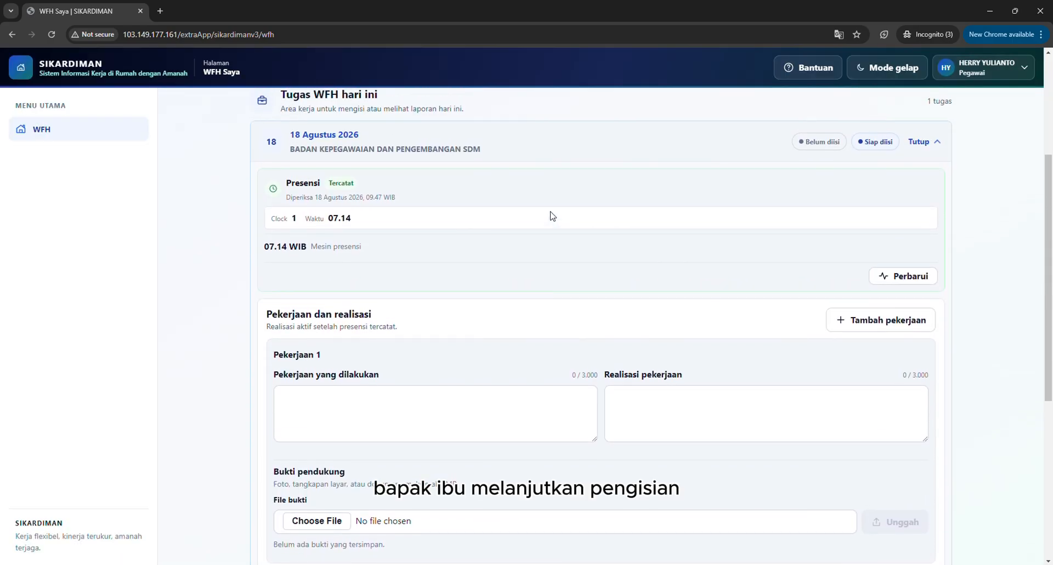
click(421, 402)
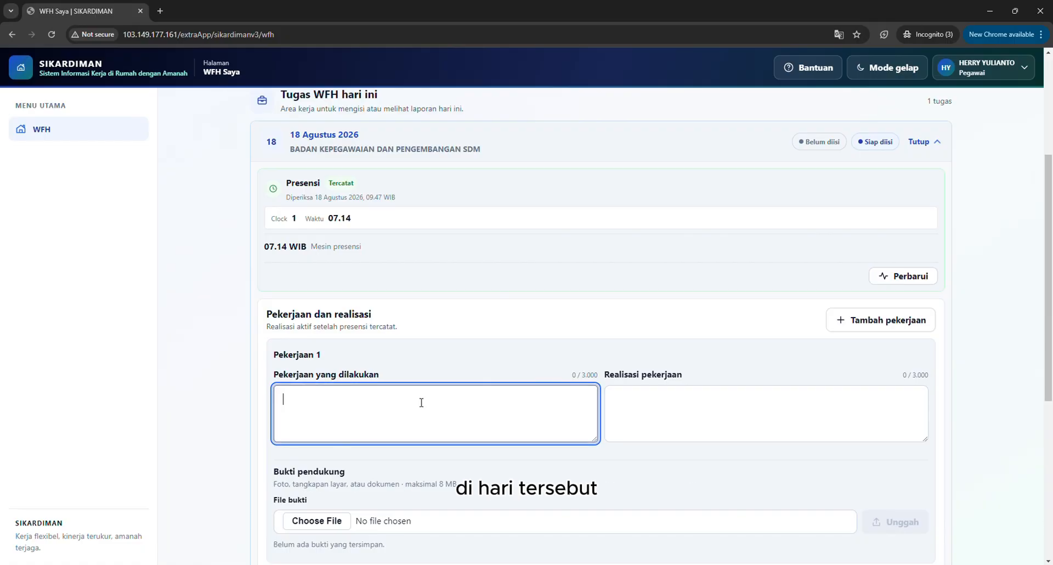
scroll(421, 402, up, 3)
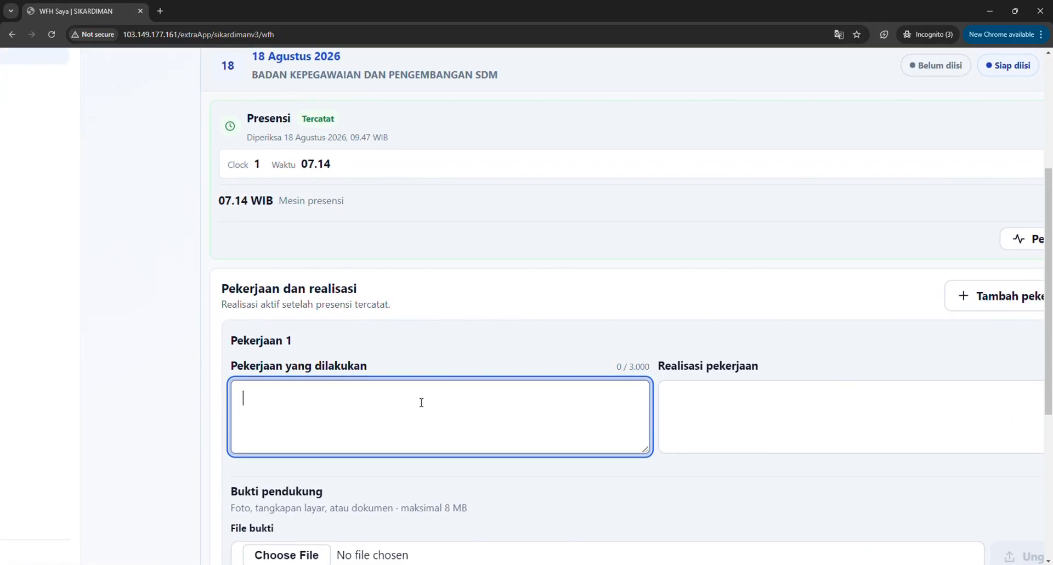
scroll(421, 403, down, 1)
scroll(422, 403, right, 1)
scroll(421, 402, down, 2)
scroll(421, 402, right, 1)
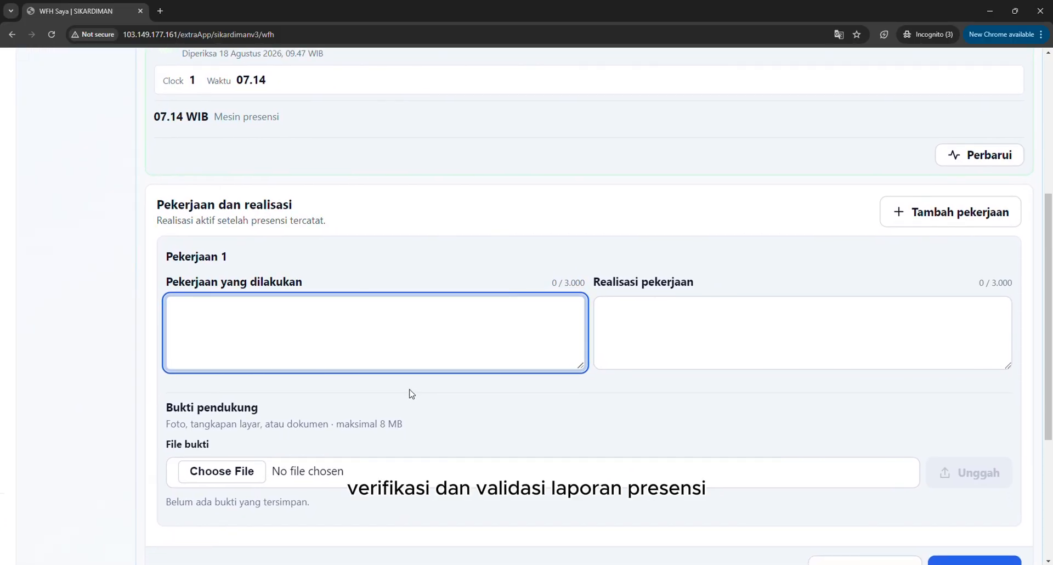
text(dan validasi)
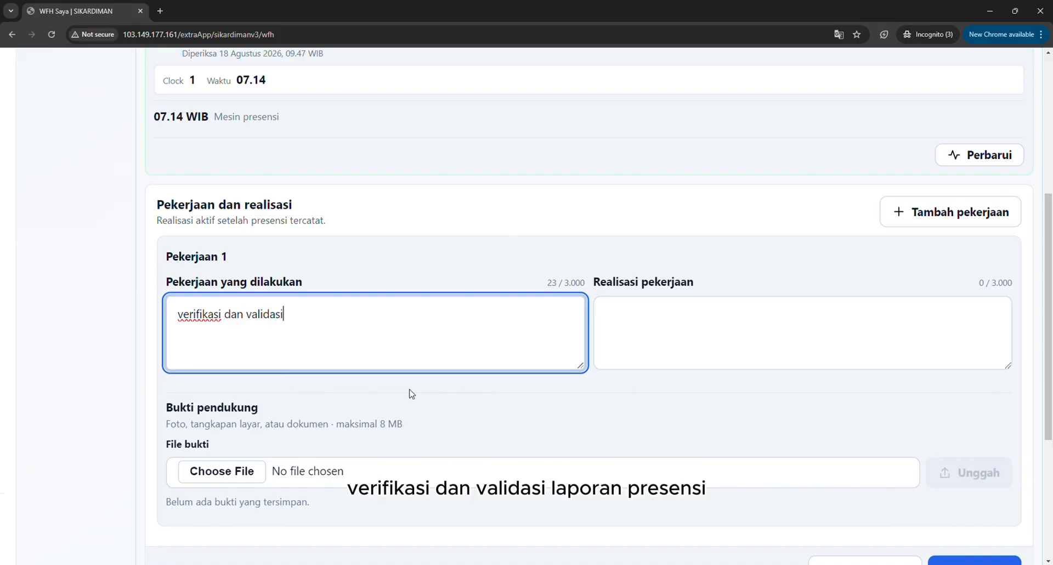
text( laporan presensi )
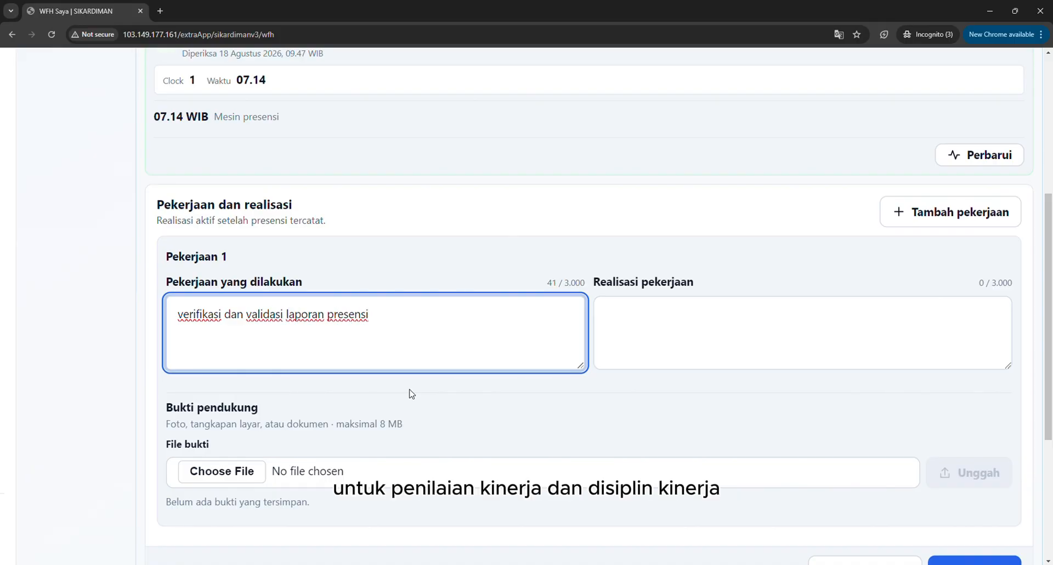
text(untuk penilaian k)
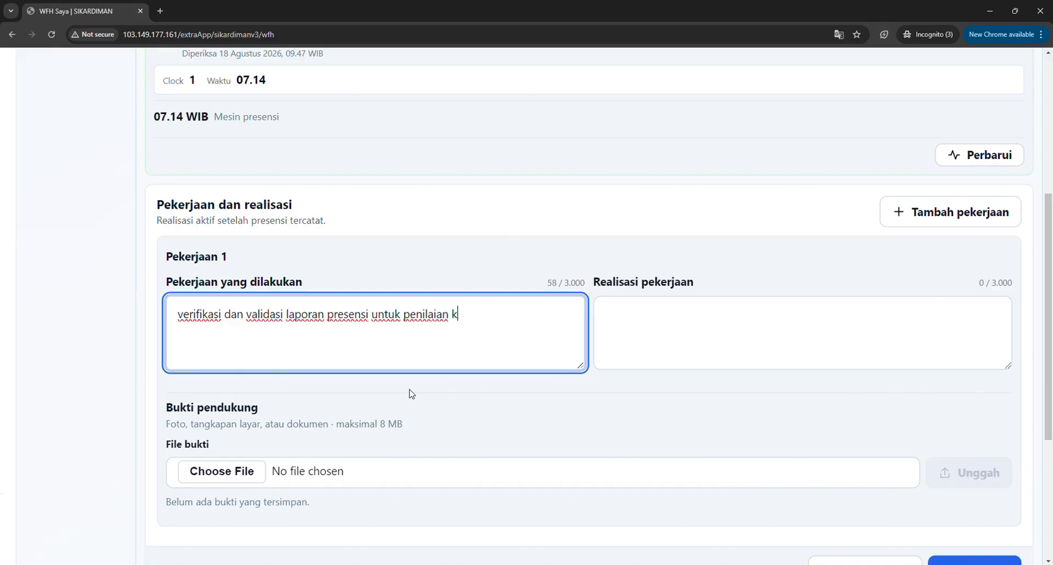
text(inerja dan)
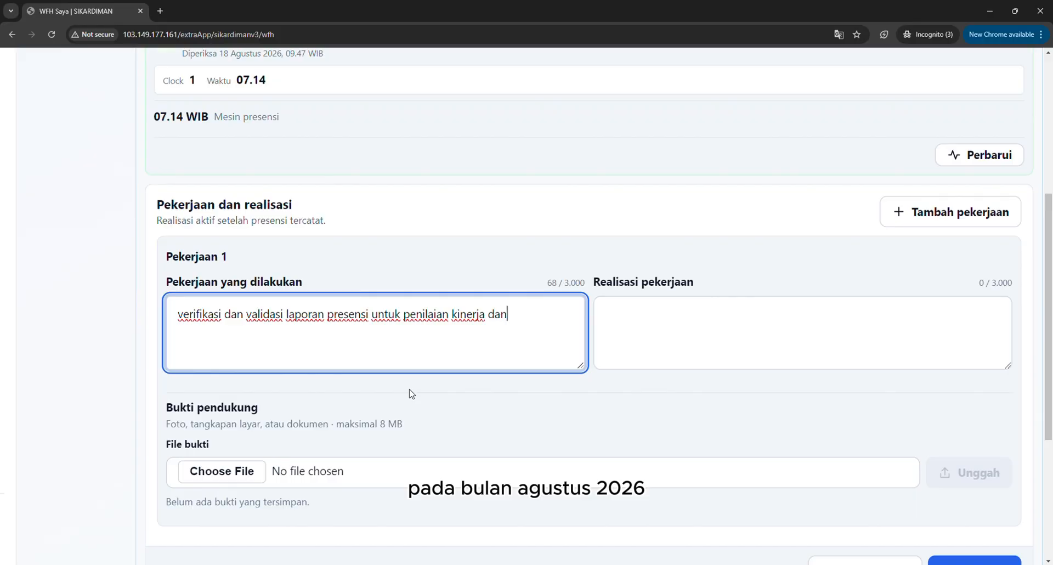
text( disiplin kinerja bulan agustus)
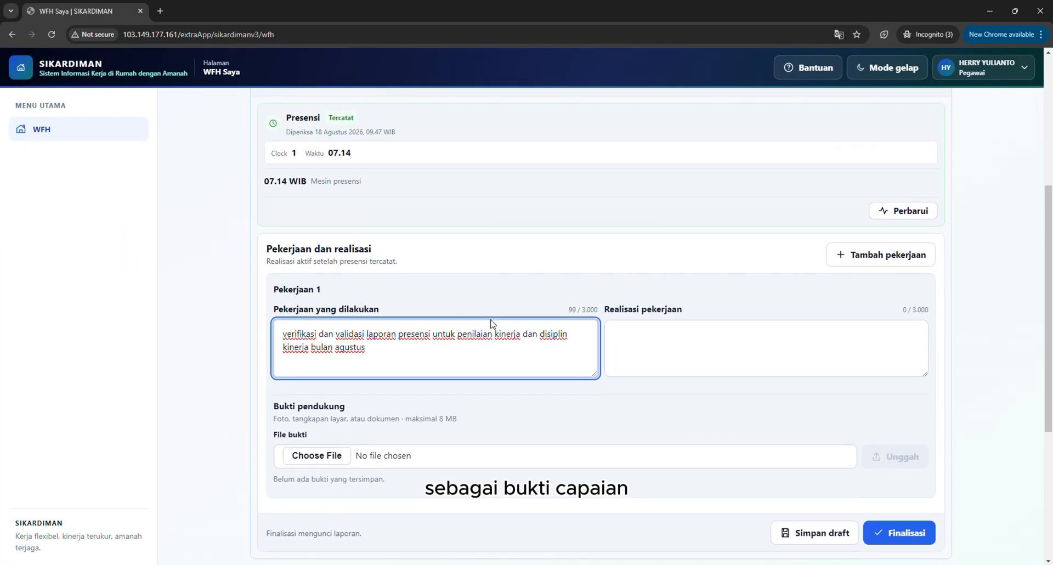
Save the 18 Agustus 2026 WFH report as a draft and return to its Pekerjaan dan realisasi section.
scroll(491, 324, down, 1)
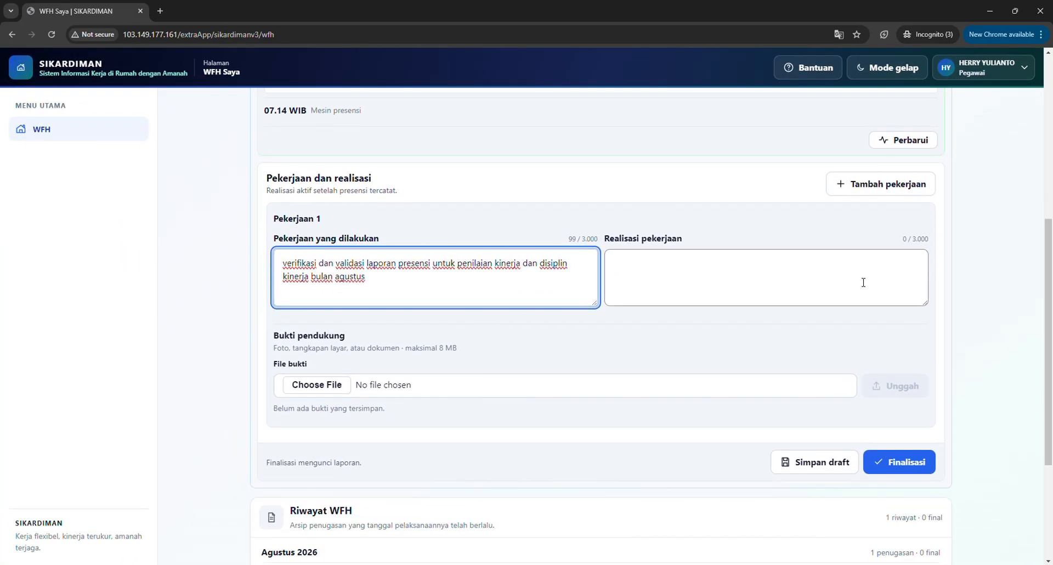
click(811, 463)
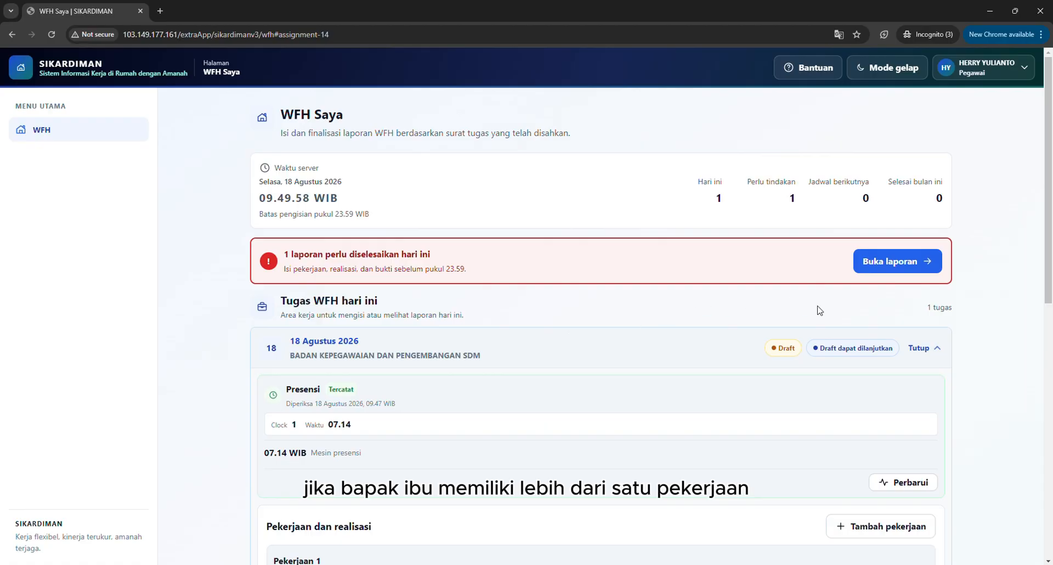
scroll(819, 310, down, 5)
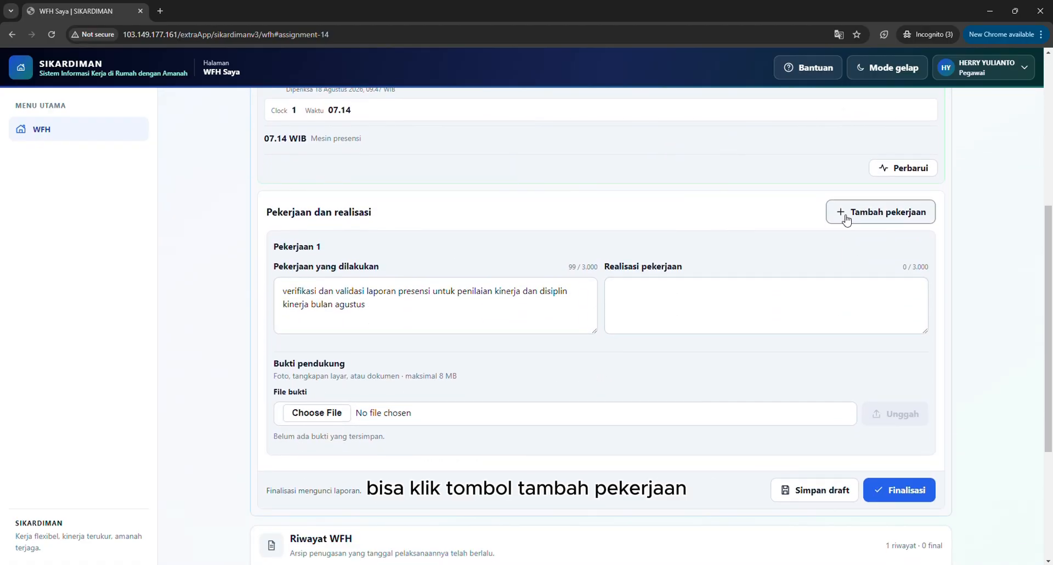
Add a second work entry, Pekerjaan 2, to the Pekerjaan dan realisasi section.
click(847, 219)
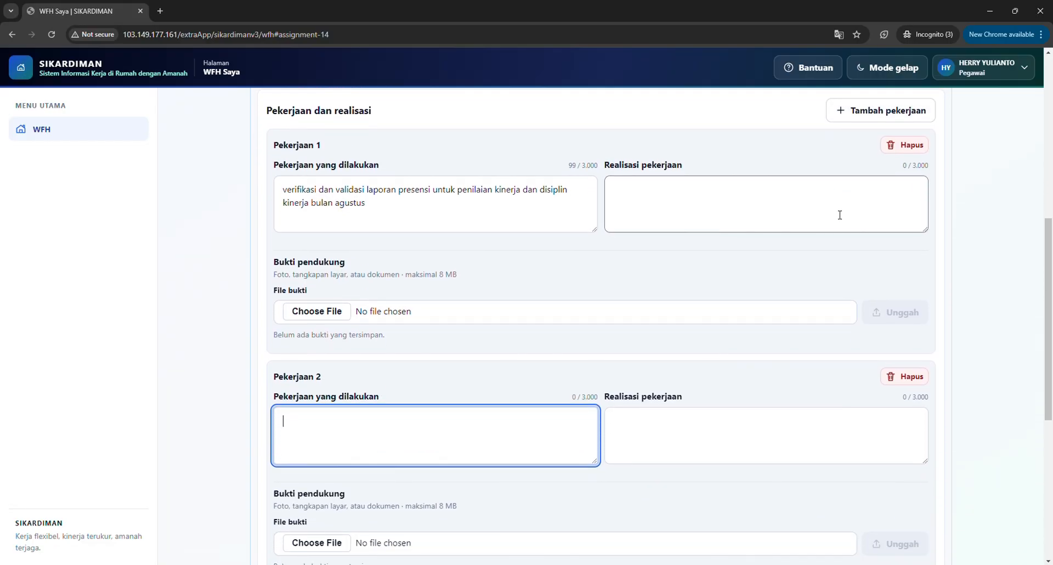
drag(325, 145, 265, 145)
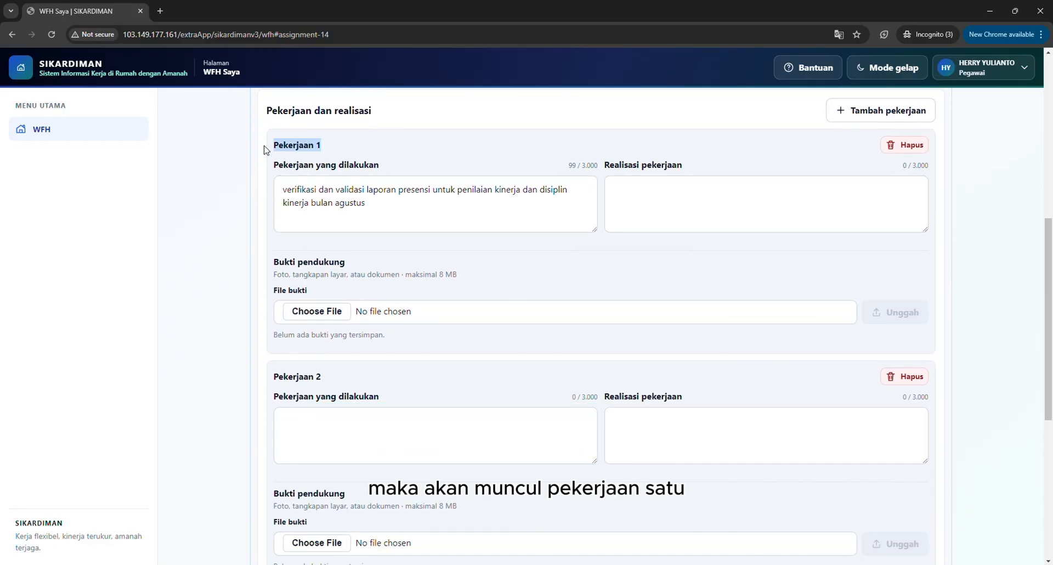
drag(324, 377, 283, 372)
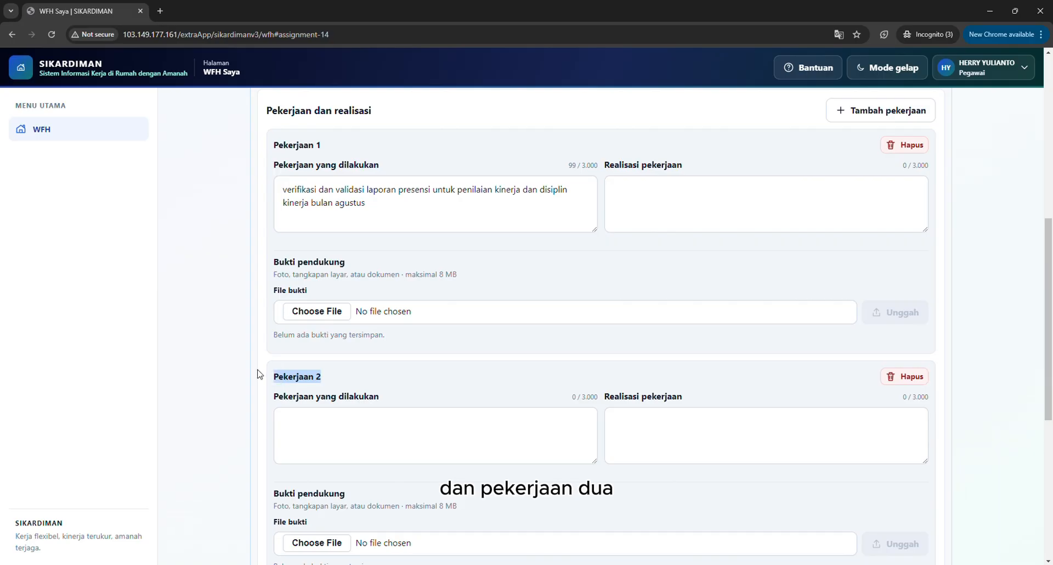
Fill in Pekerjaan 2's Pekerjaan yang dilakukan with "monitoring sistem presensi pegawai di waktu WFH tanggal 18 Agustus 2026".
click(318, 427)
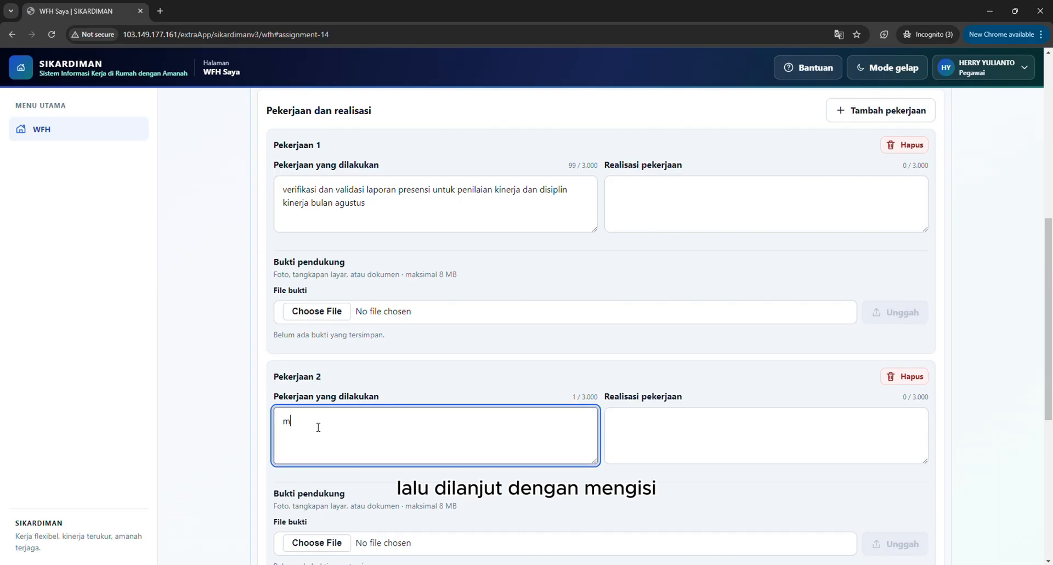
text(sistem )
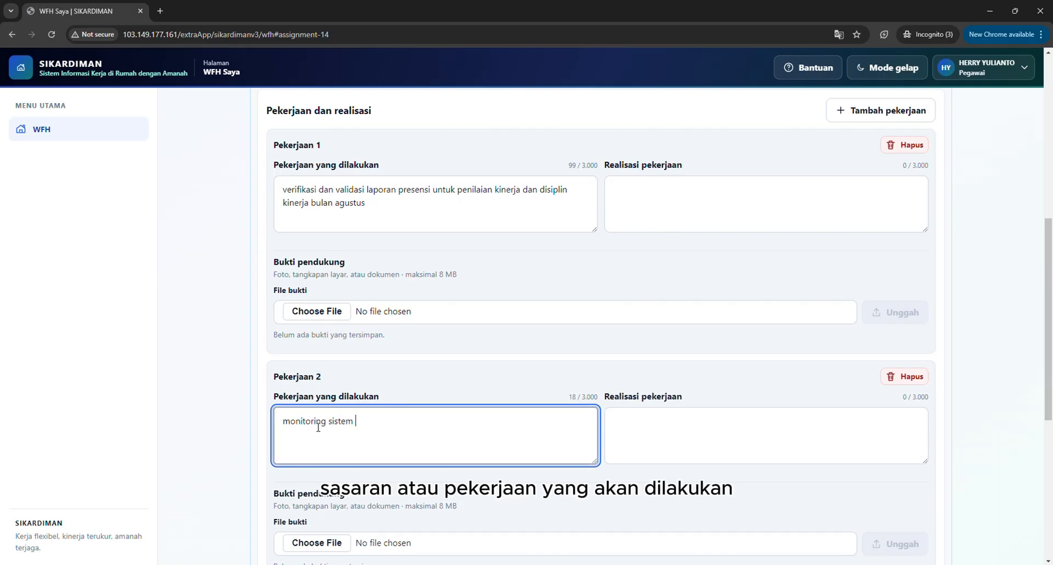
text(presensi pegawai)
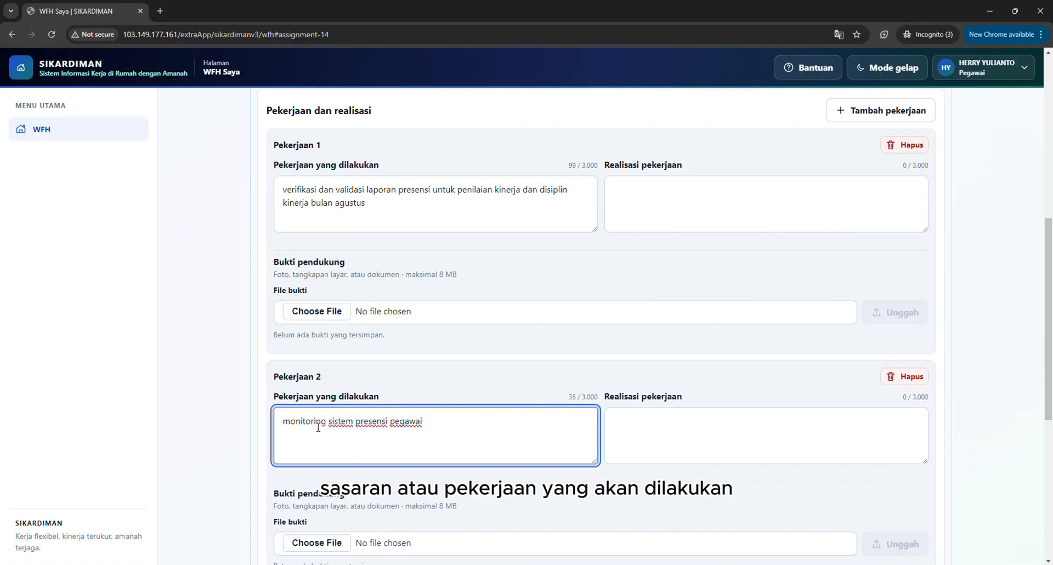
text( di )
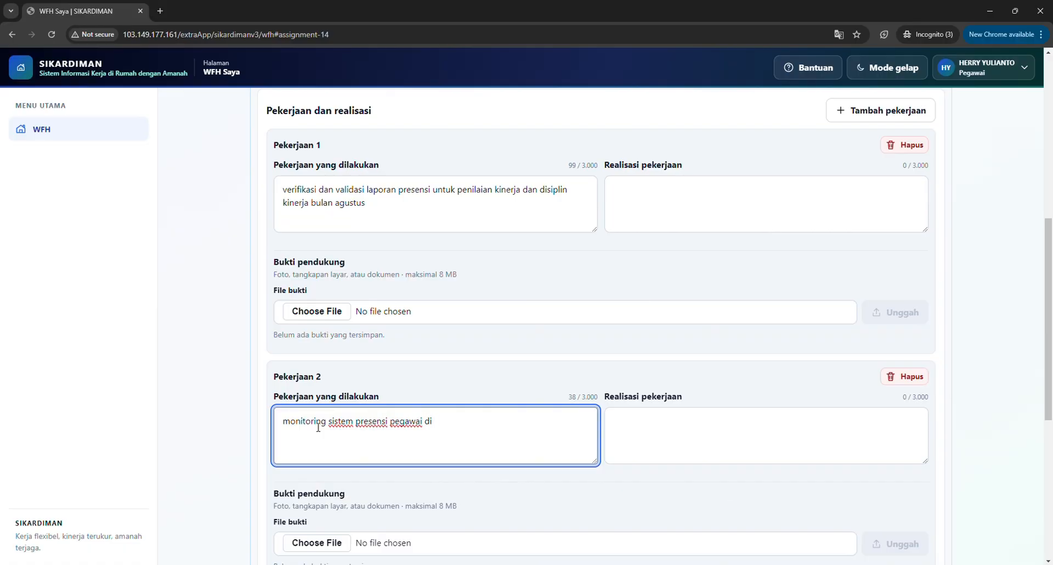
text(waktu)
key(Caps_Lock)
text(WFH)
key(Caps_Lock)
text(tanggal )
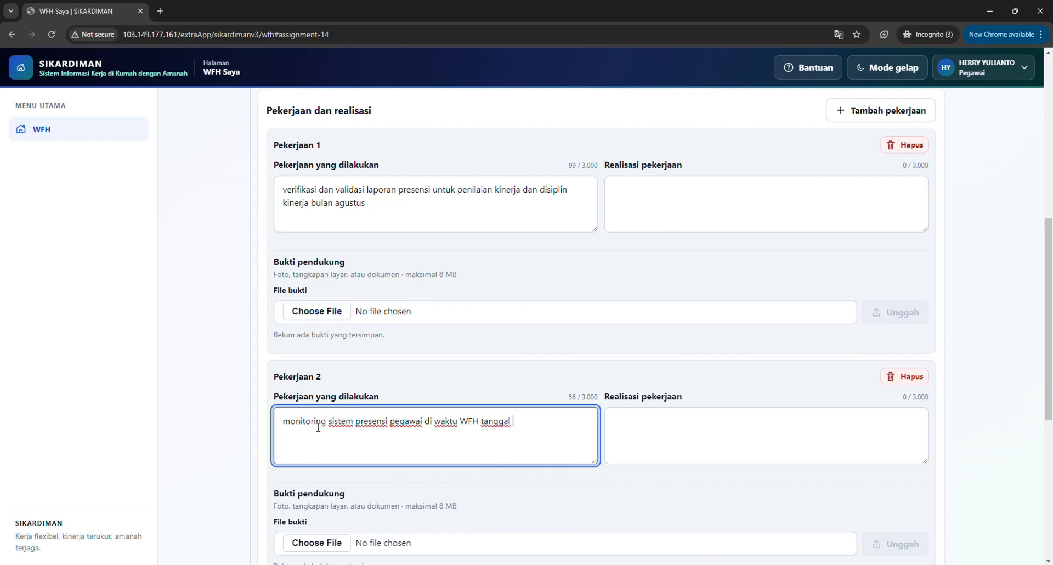
text(18 agustus 2026)
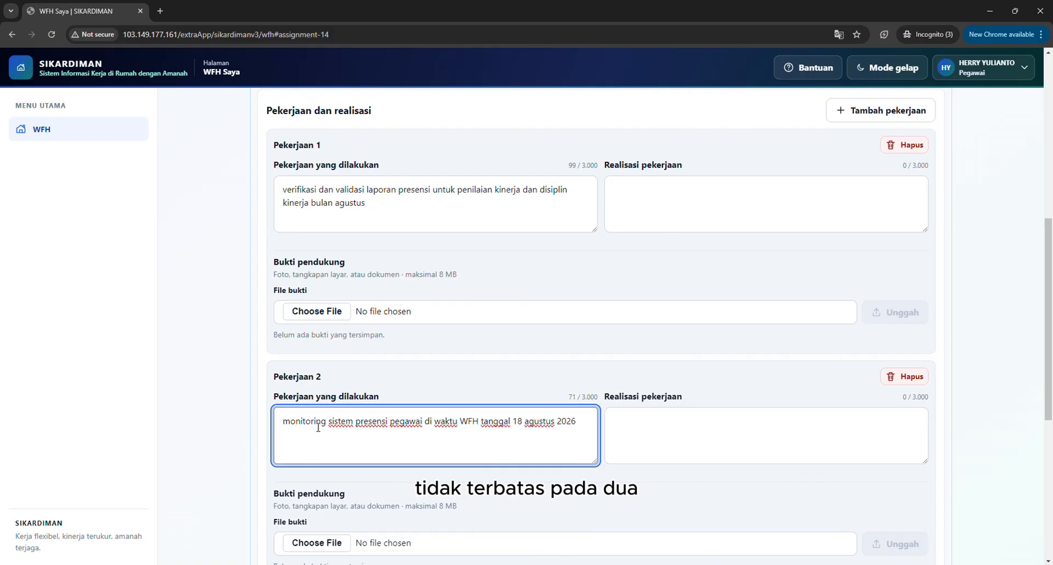
key(ctrl+Left)
key(Delete)
key(Caps_Lock)
text(A)
key(Caps_Lock)
Save the WFH report with both work entries as a draft and close the confirmation.
scroll(317, 427, down, 1)
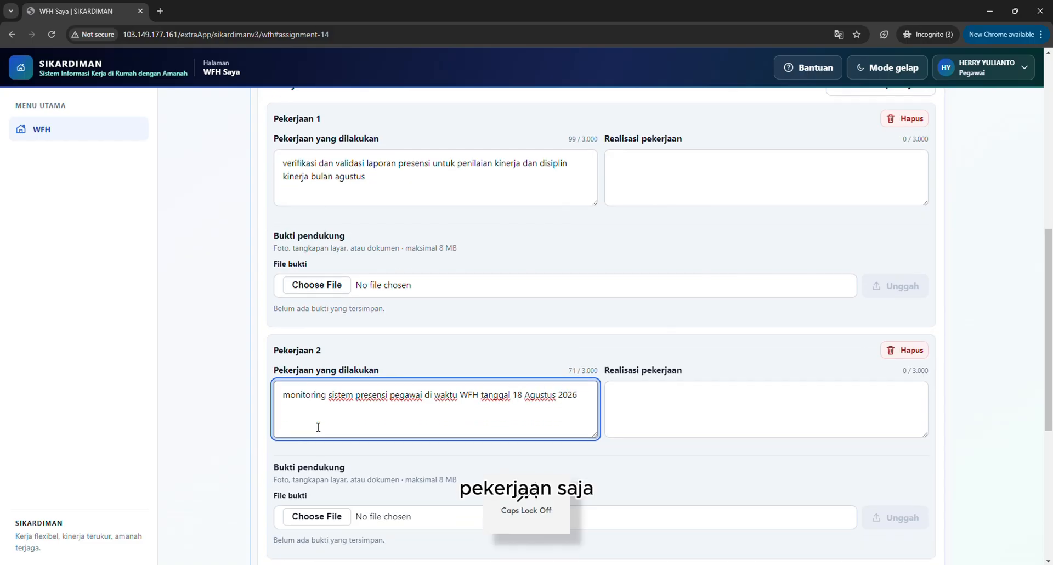
scroll(318, 429, down, 2)
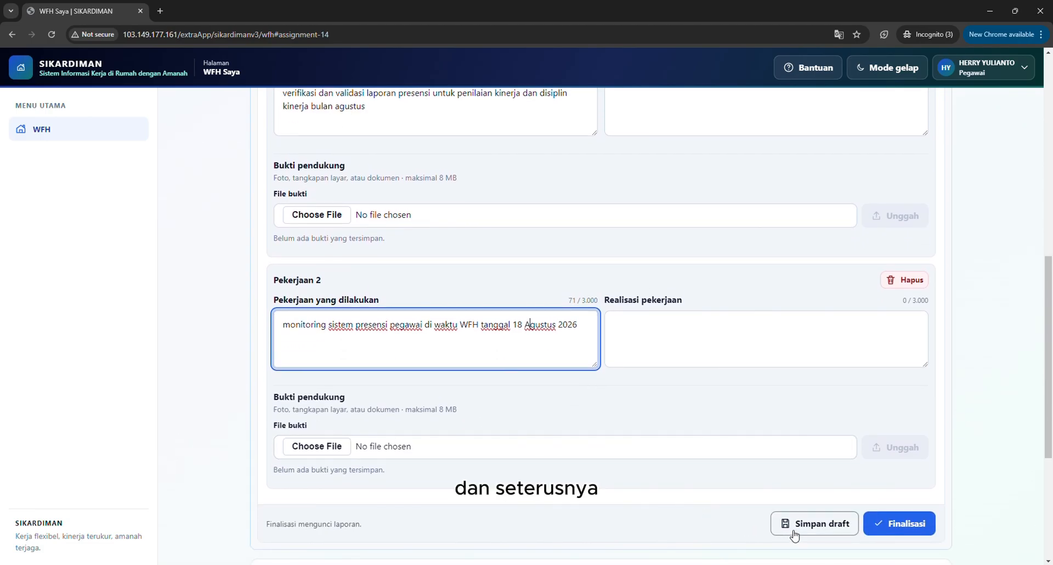
click(793, 533)
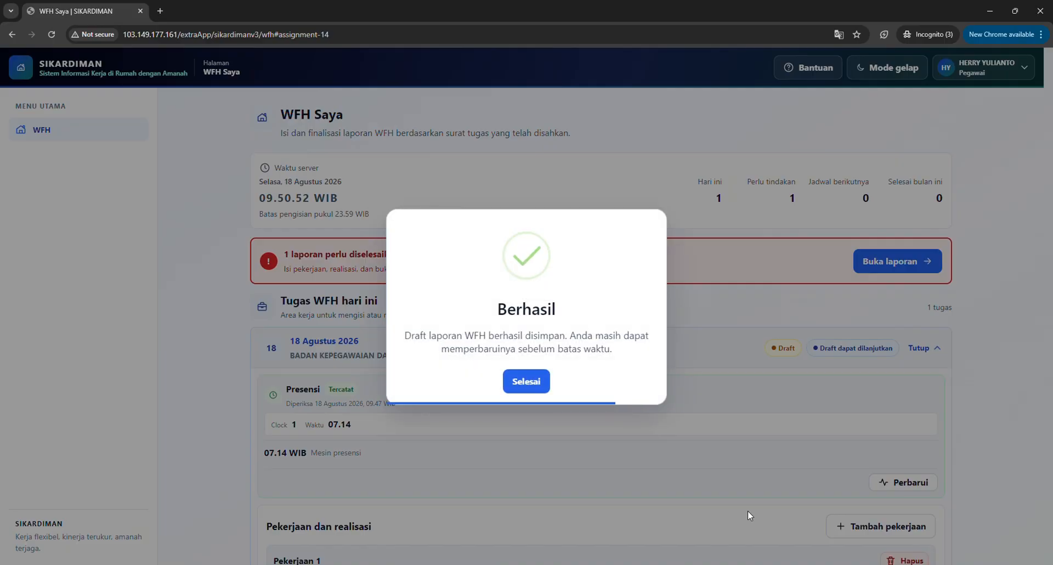
click(526, 381)
Fill in Pekerjaan 1's Realisasi pekerjaan with "terverifikasinya dan tervalidasinya data presensi untuk penilaiaan kinerja dan disiplin kinerja bulan agustus 2026 pada OPD xyz".
scroll(382, 185, down, 6)
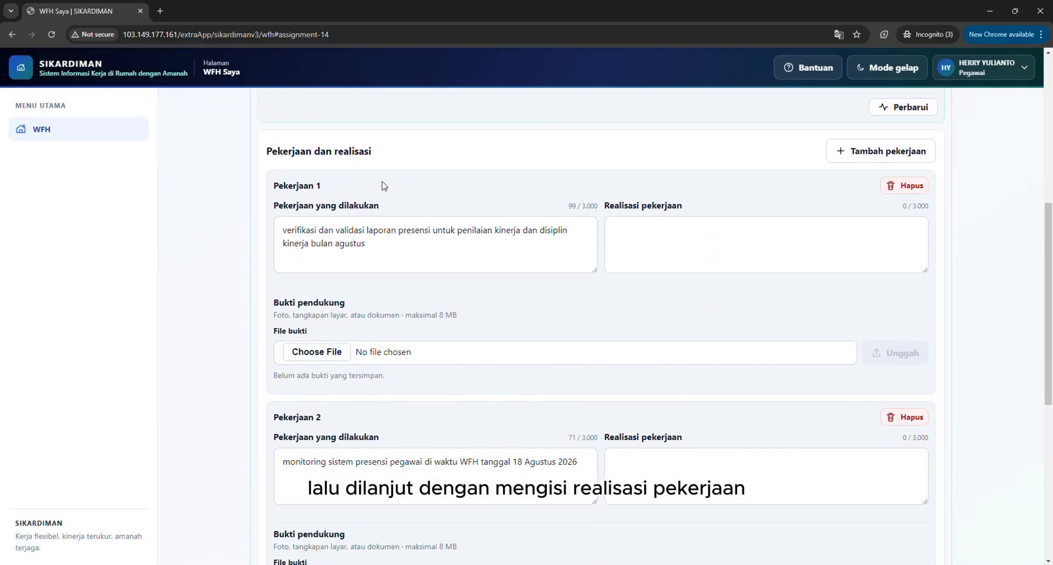
click(637, 247)
text(terlapora)
key(ctrl+BackSpace)
text(terv)
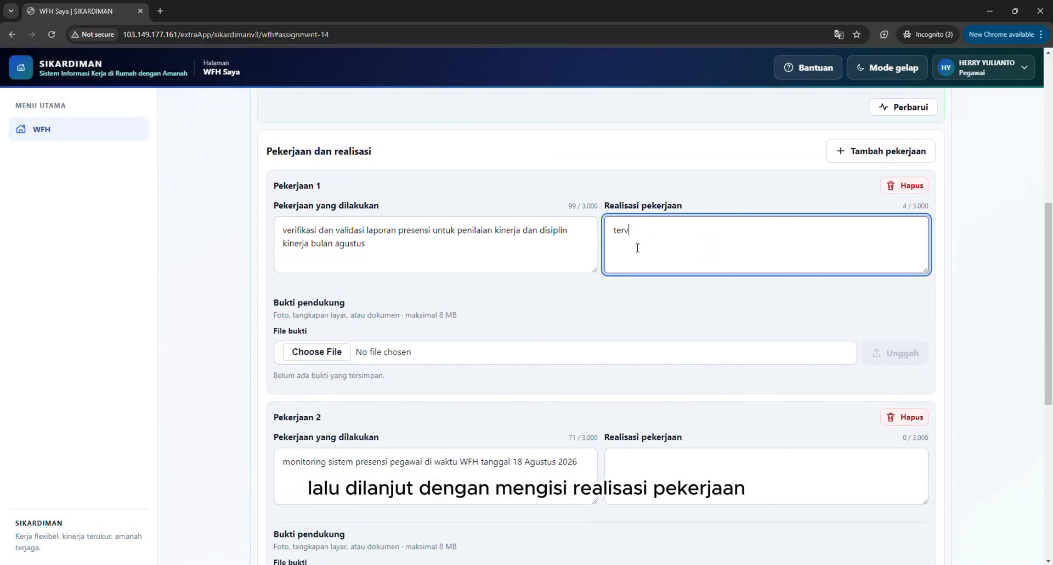
text(erifikasinya dan tervalidasinya data )
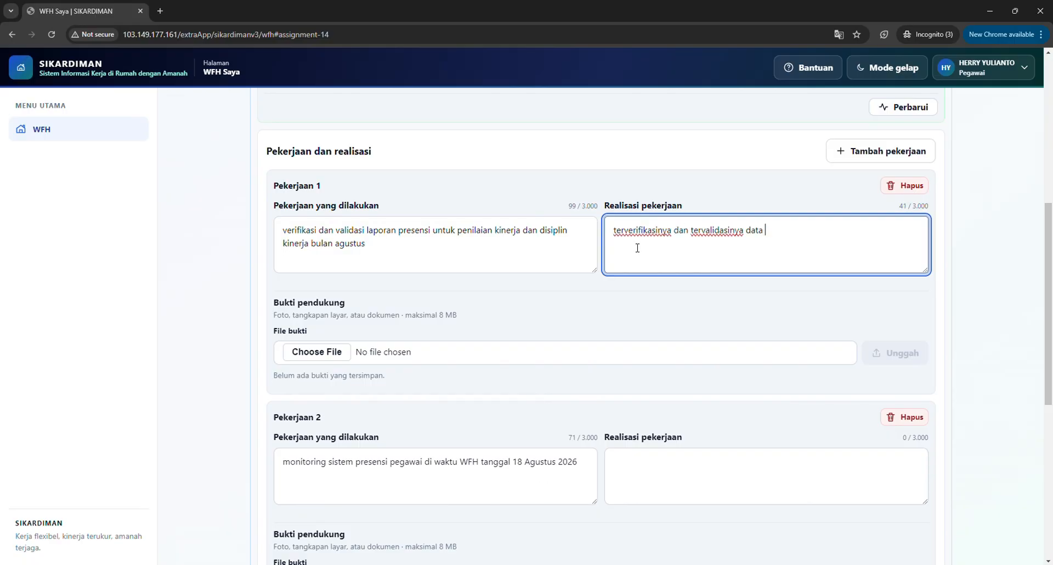
text(presensi untuk kinerja)
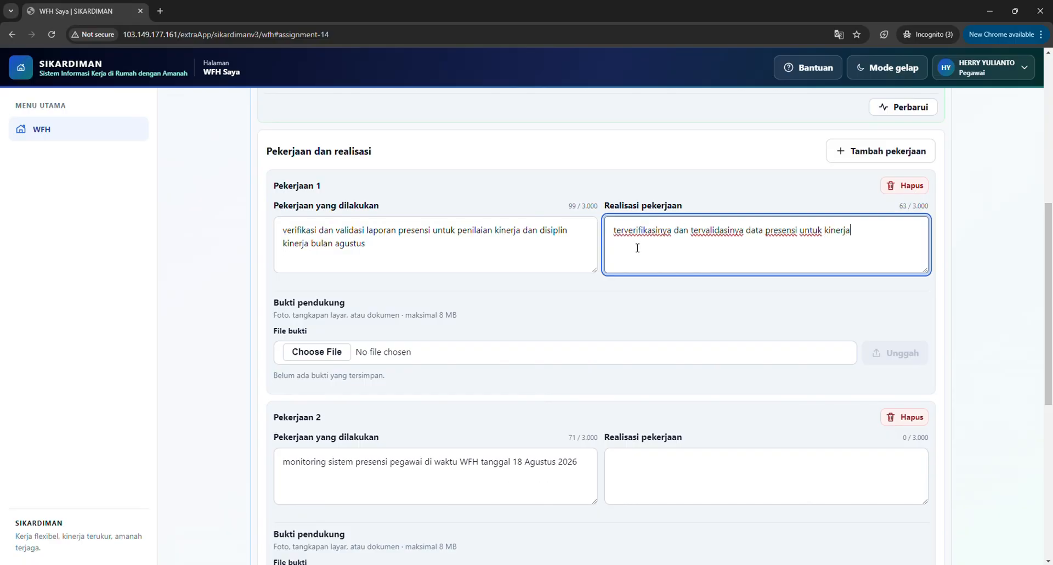
key(BackSpace)
key(BackSpace)
key(BackSpace)
key(BackSpace)
key(BackSpace)
key(BackSpace)
key(BackSpace)
text(penilaiai)
key(BackSpace)
text(an kinerja dan disiplin kinerja bulan agustus 2026 pada)
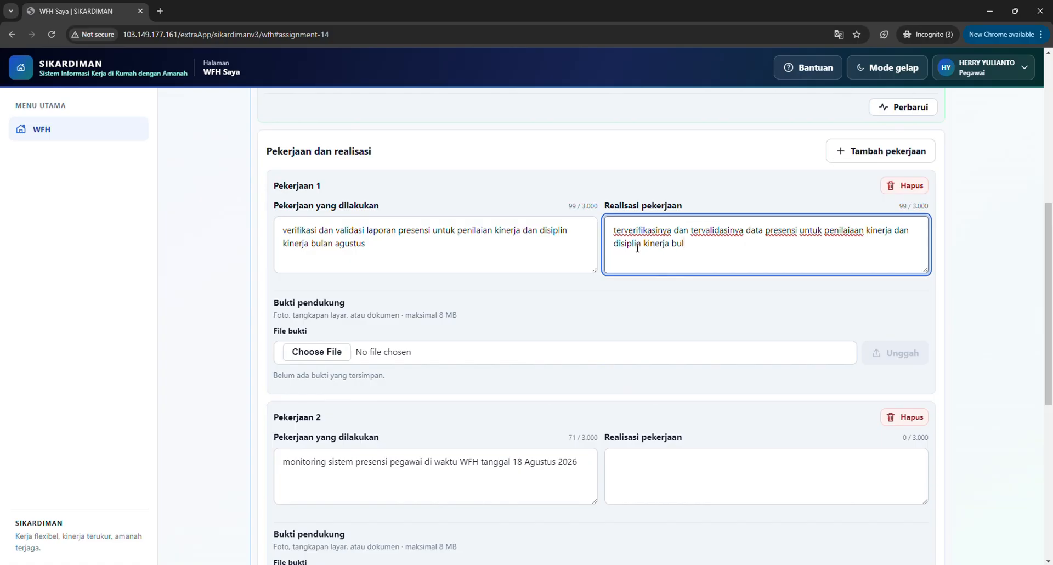
key(Caps_Lock)
text(OPD)
key(Caps_Lock)
text(xyz)
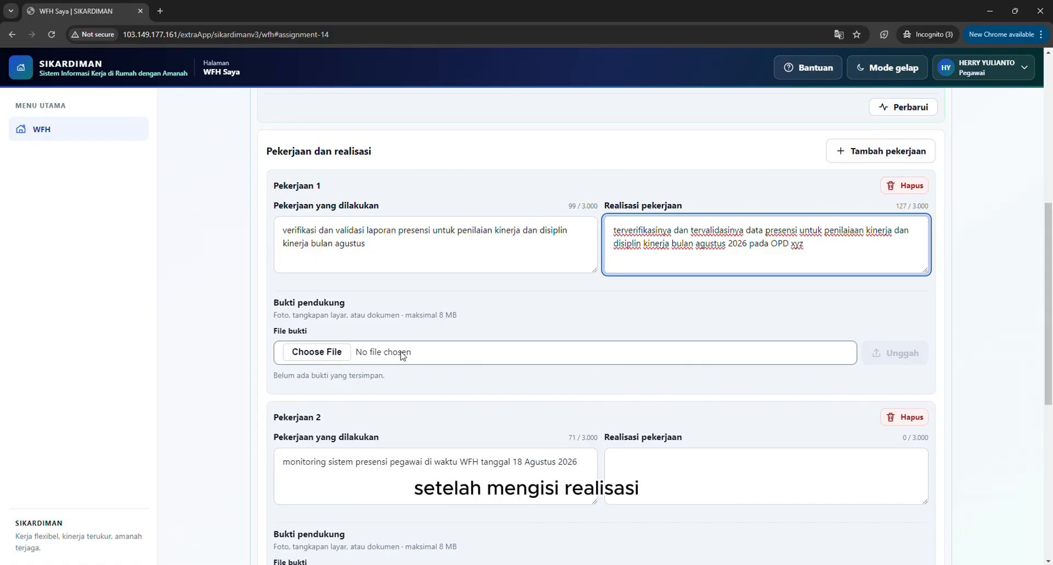
Upload "WhatsApp Image 2026-08-17 at 06.07.18.jpeg" from Downloads as supporting evidence for Pekerjaan 1.
click(339, 358)
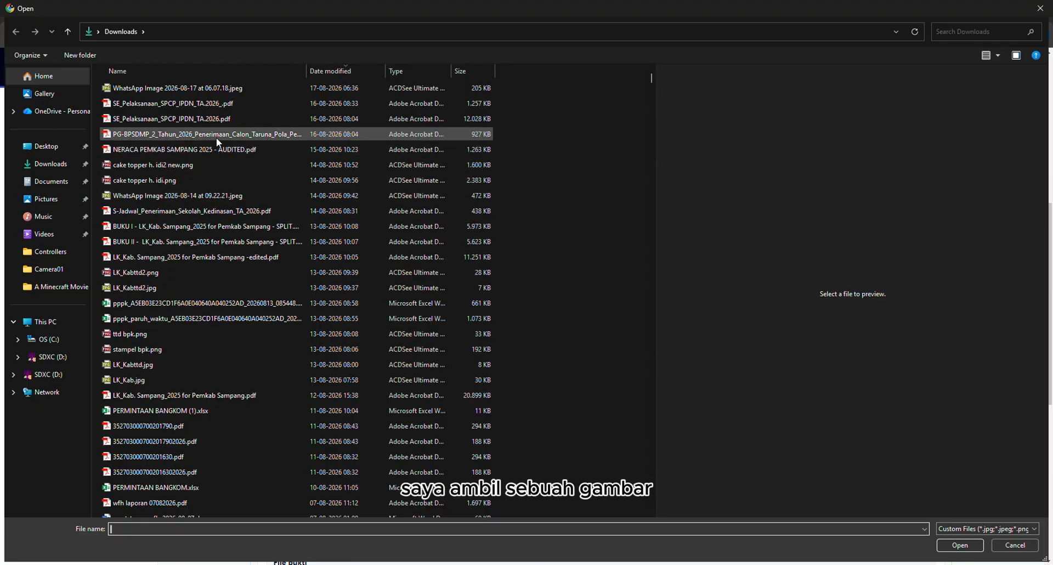
double_click(189, 88)
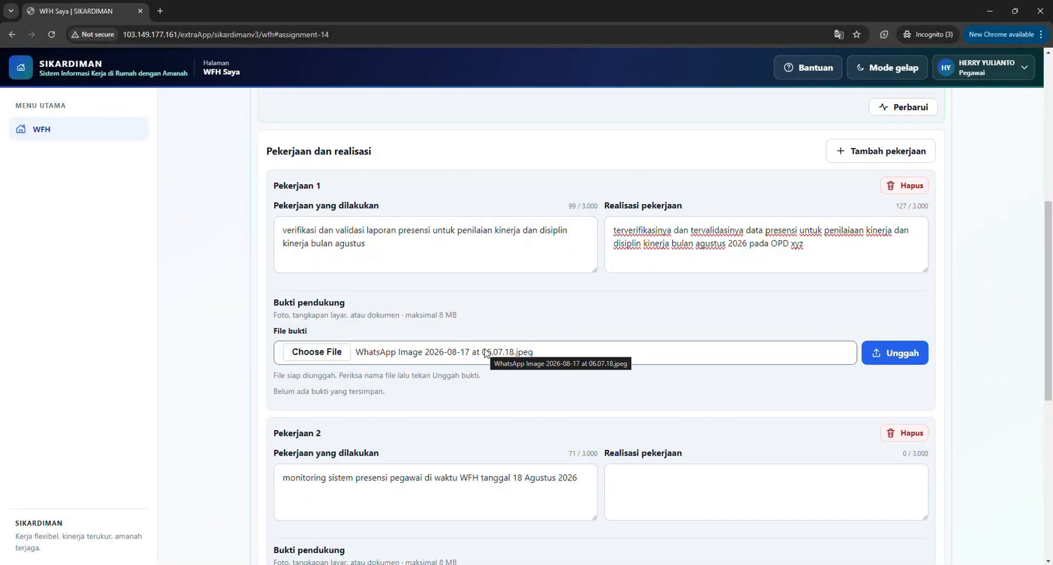
scroll(490, 353, down, 1)
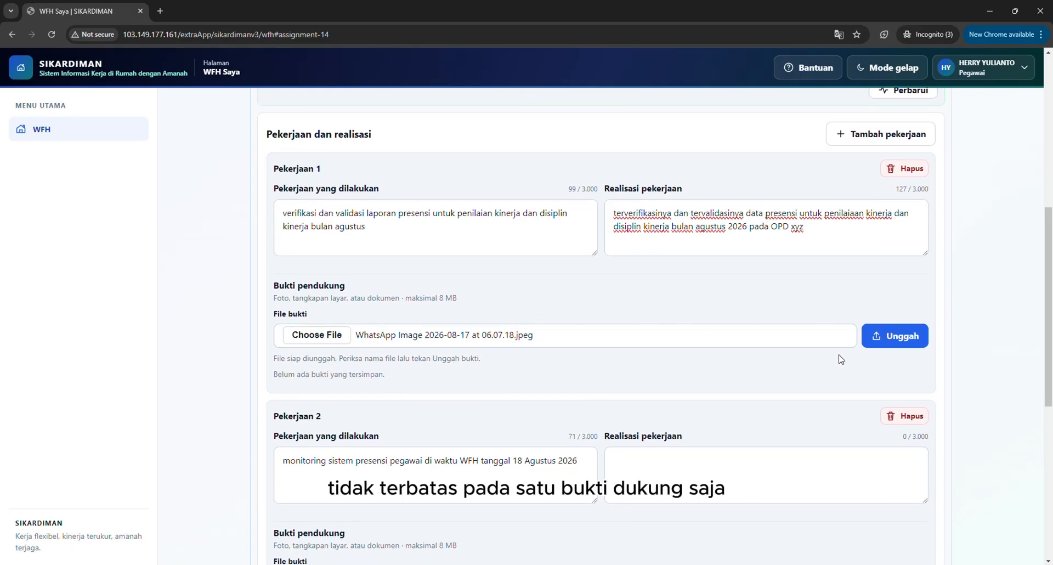
click(889, 340)
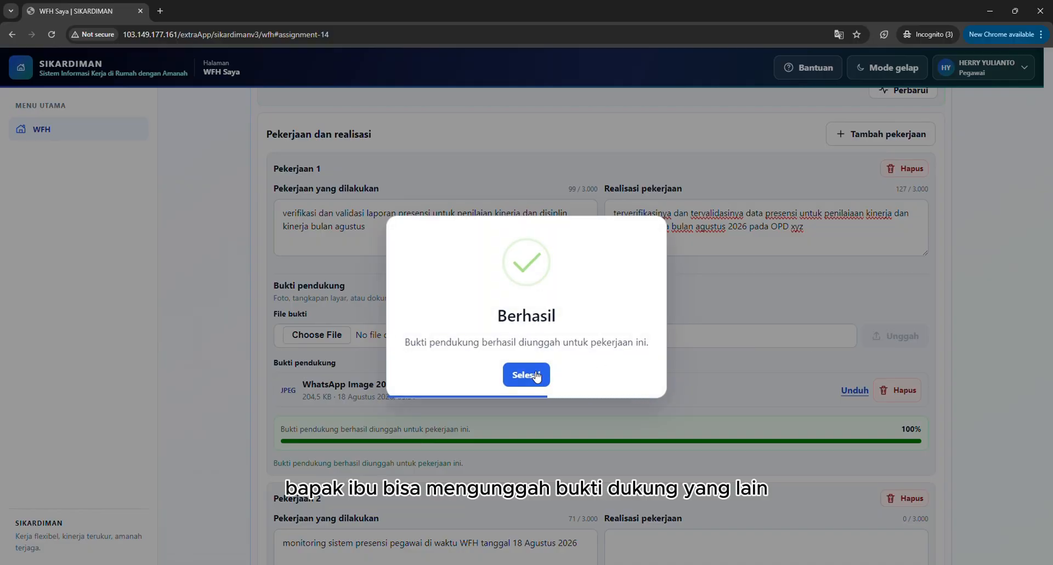
click(534, 377)
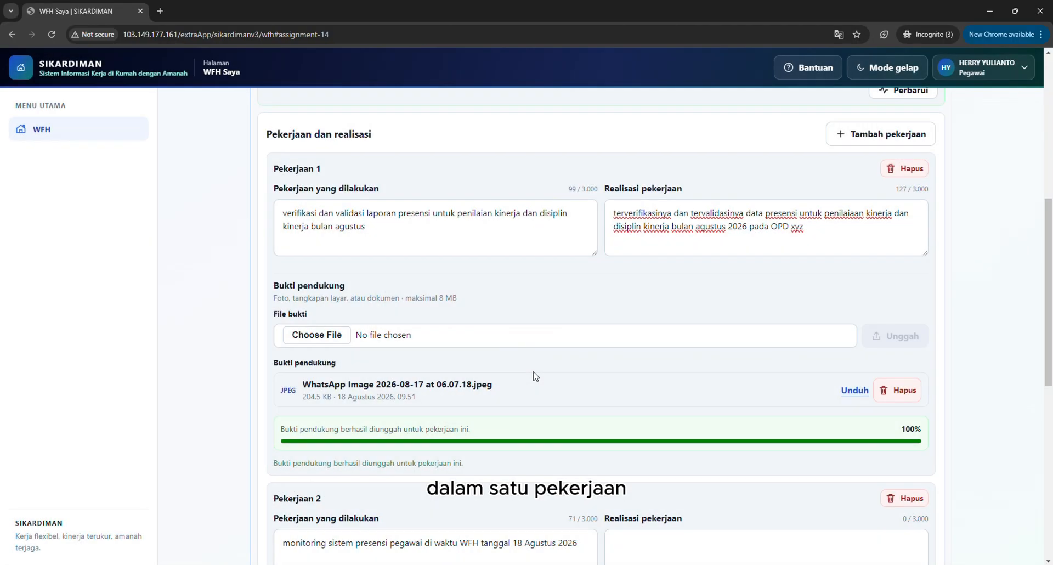
Upload SE_Pelaksanaan_SPCP_IPDN_TA.2026_.pdf as additional evidence for Pekerjaan 1 and check the list of uploaded evidence files.
scroll(534, 377, down, 2)
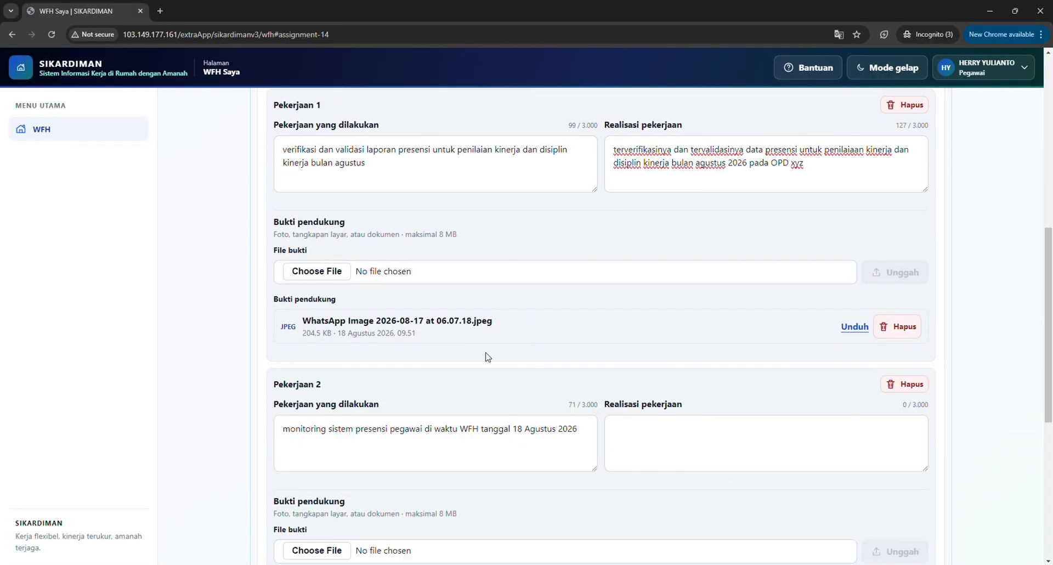
click(329, 272)
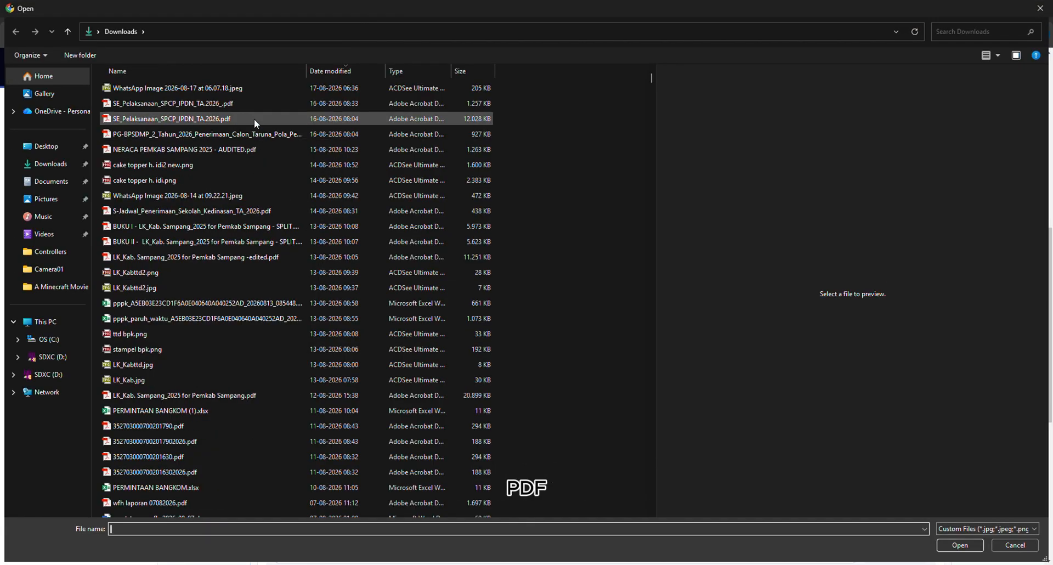
click(239, 104)
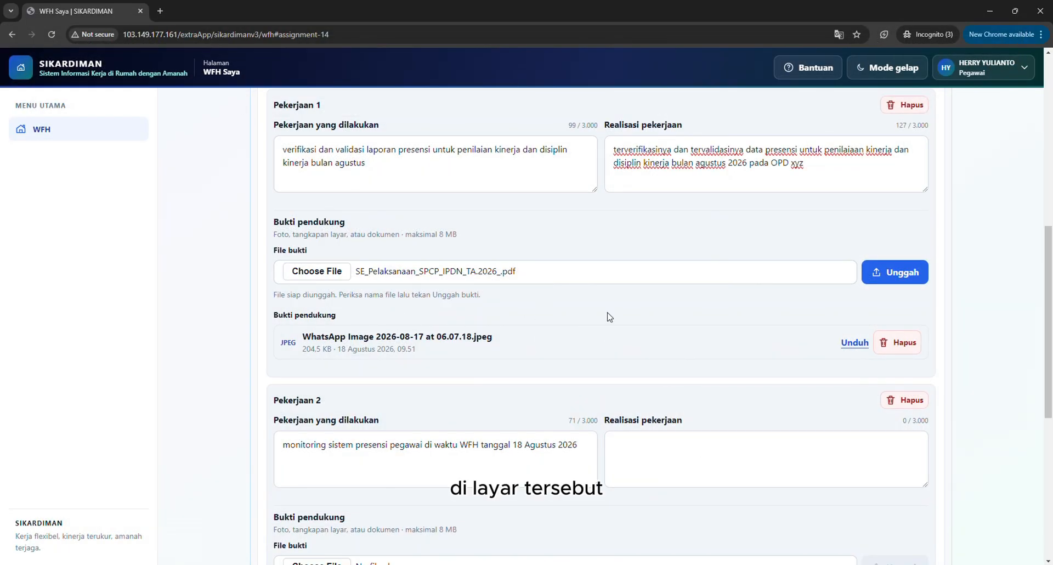
click(892, 273)
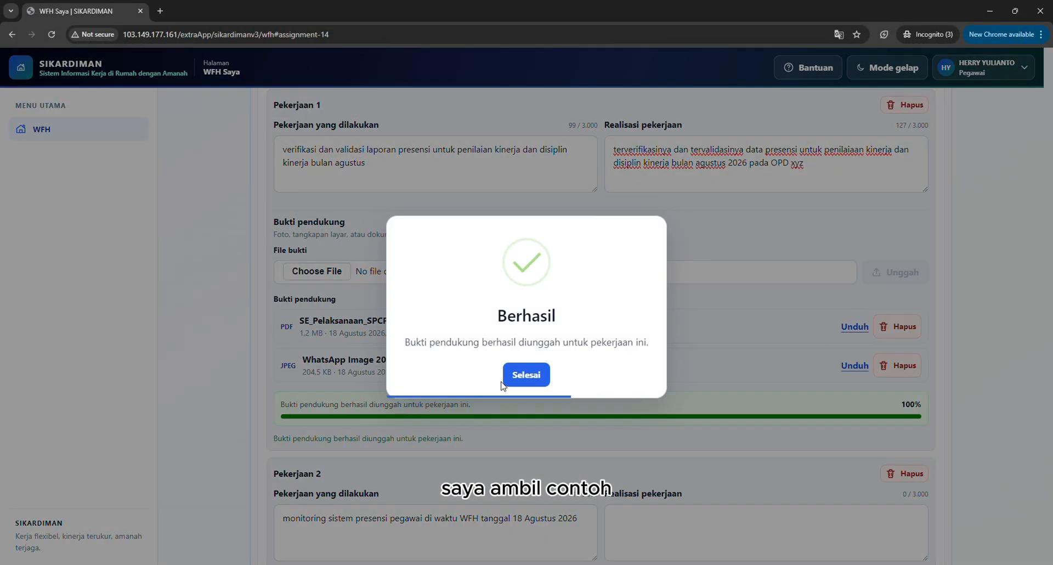
click(534, 371)
scroll(359, 163, up, 1)
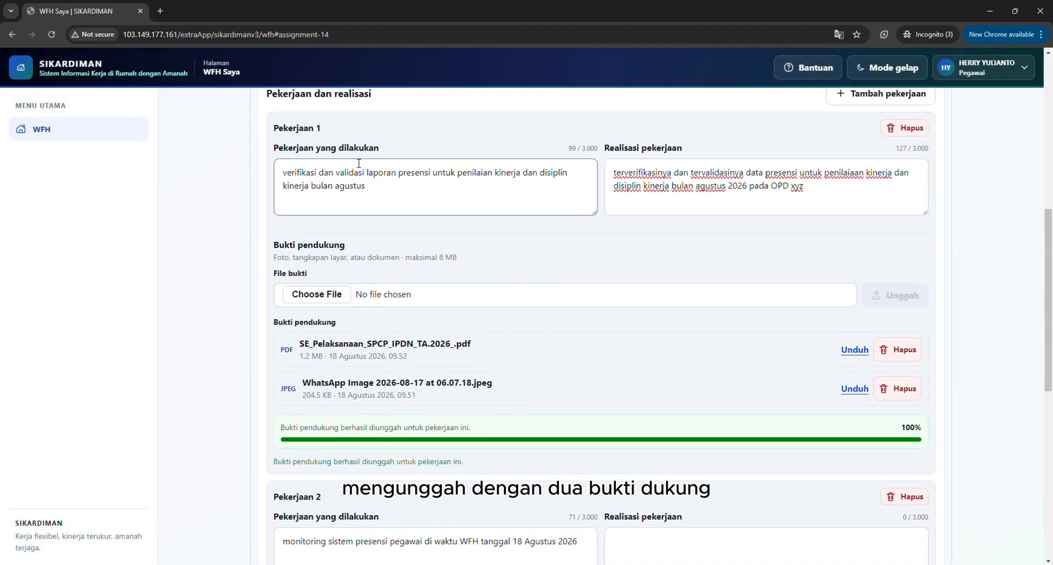
drag(327, 142, 283, 141)
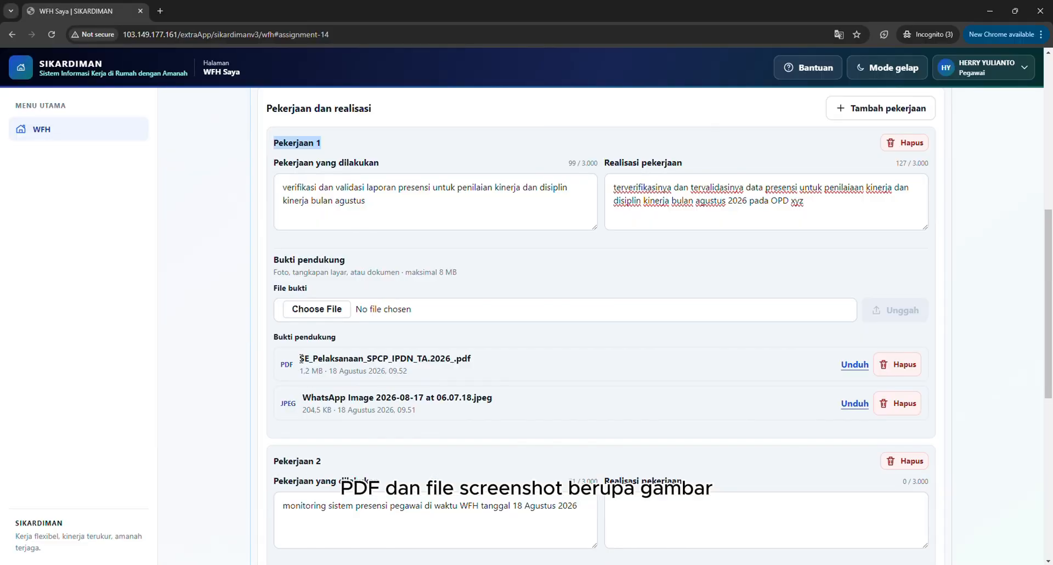
drag(300, 357, 478, 365)
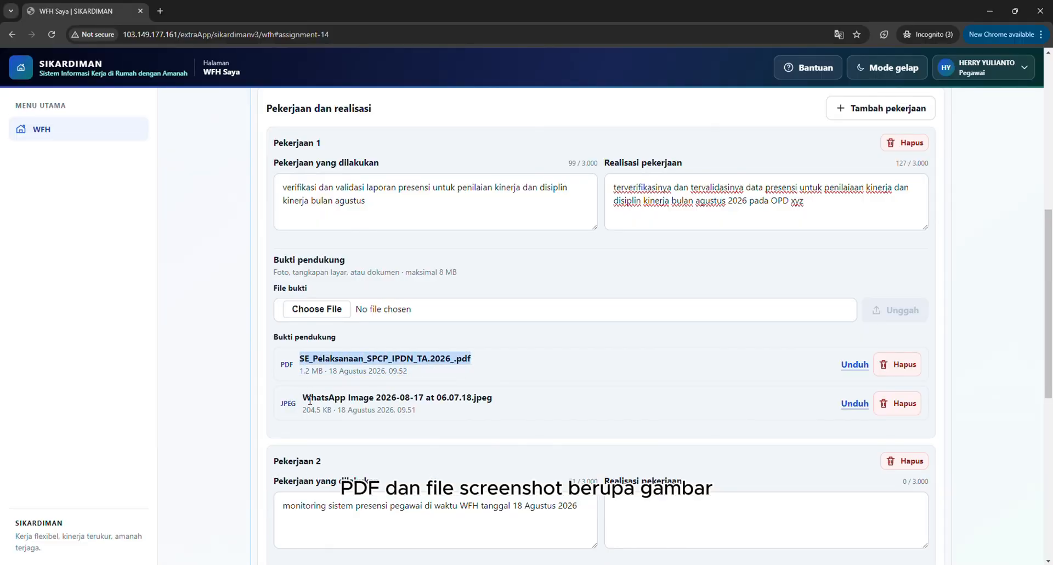
drag(303, 397, 502, 403)
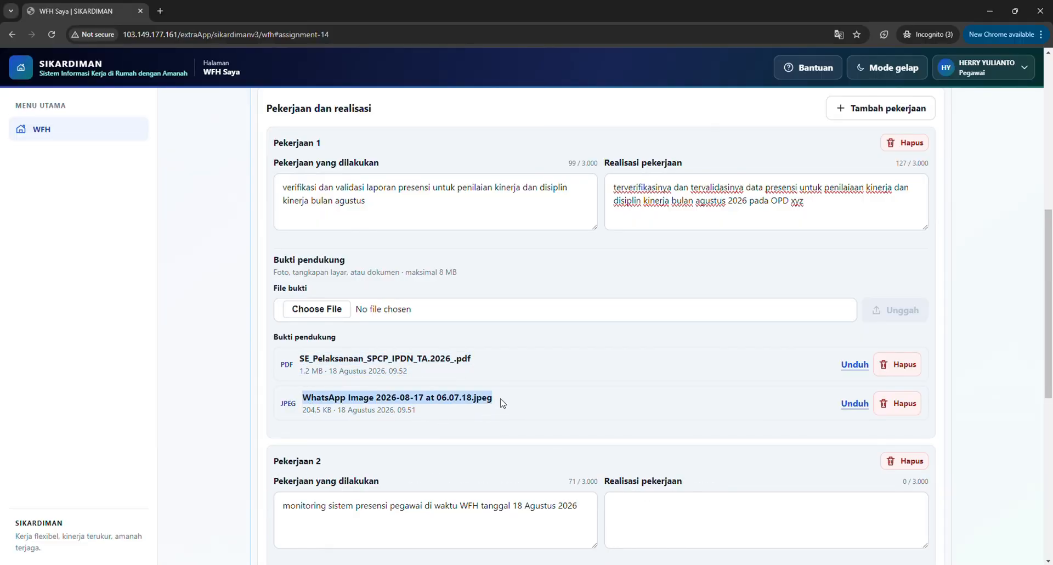
Fill in Pekerjaan 2's Realisasi pekerjaan with "terpantaunya sistem presensi dan sistem antrian pada proses entri data sistem si asep android.".
scroll(503, 403, down, 1)
scroll(502, 403, down, 4)
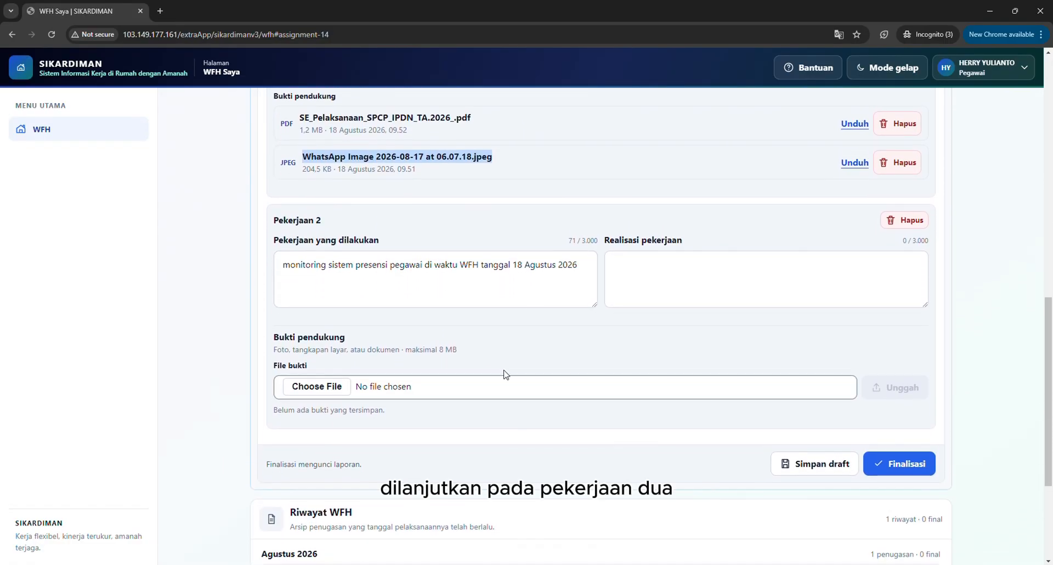
click(627, 260)
text(cara)
key(BackSpace)
key(BackSpace)
key(BackSpace)
key(BackSpace)
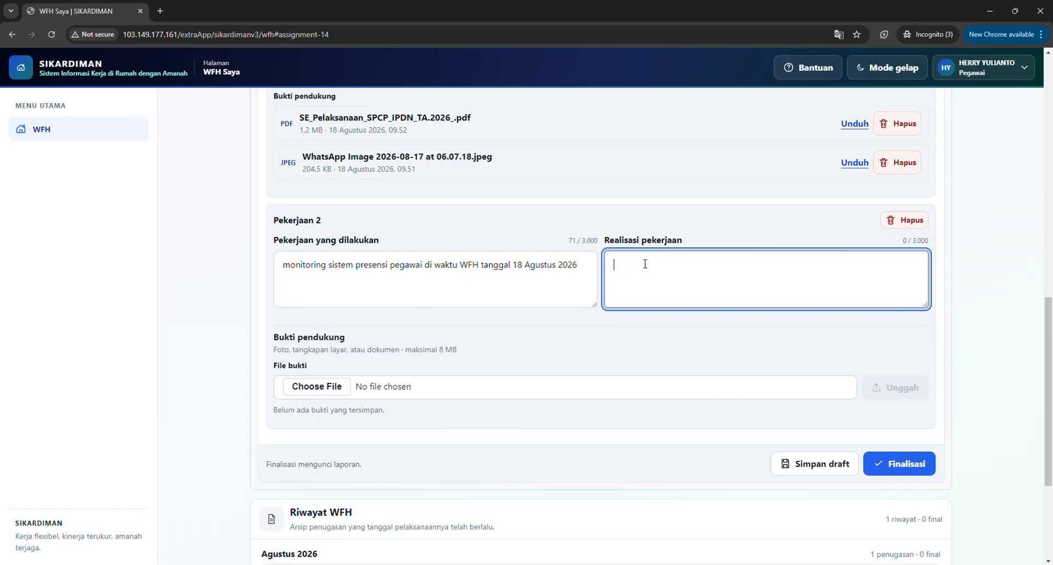
text(terpantaunya sistem presensi dan si)
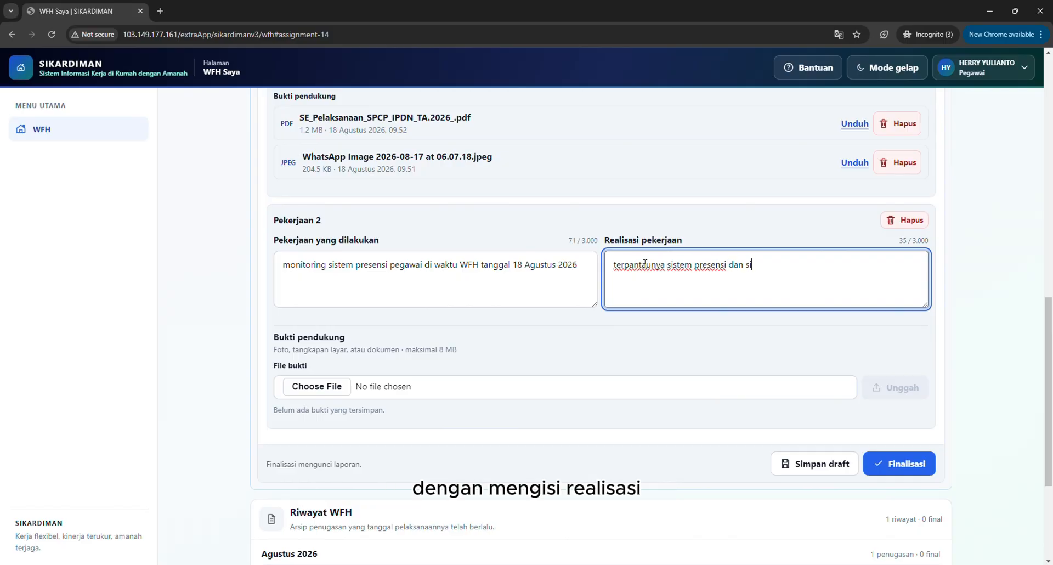
text(stem antrian pada proses entri data sistem si asep android.)
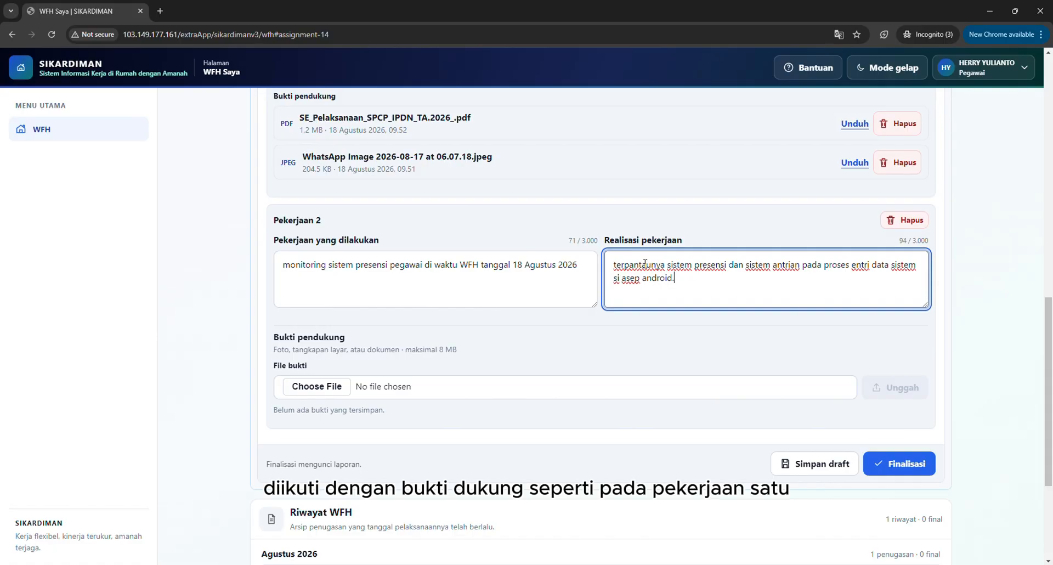
Upload pppk_A5EB03E23CD1F6A0E040640A040252AD_20260813_085448.xlsx from Downloads as supporting evidence for Pekerjaan 2.
scroll(635, 316, down, 1)
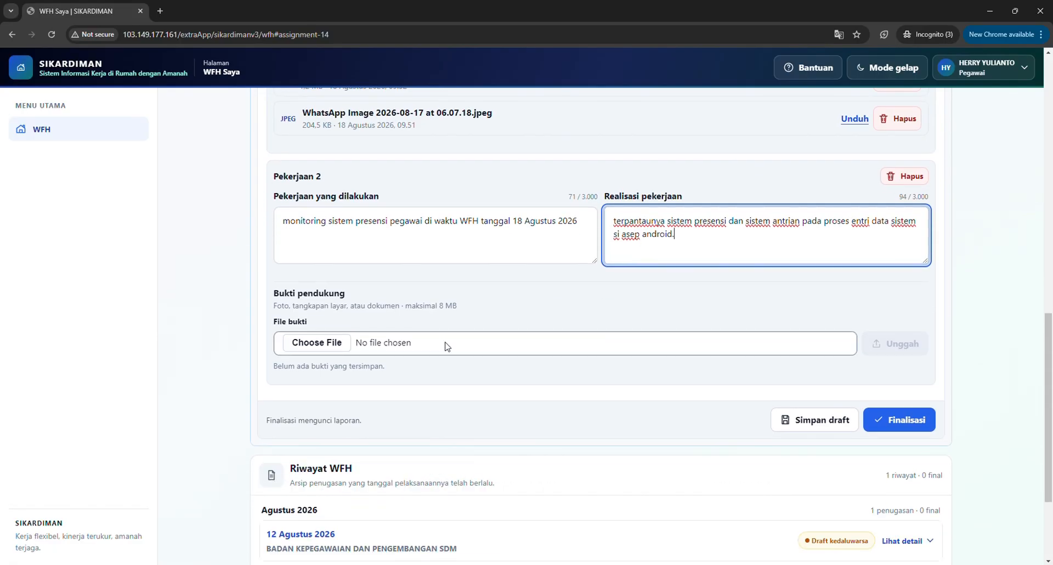
click(336, 344)
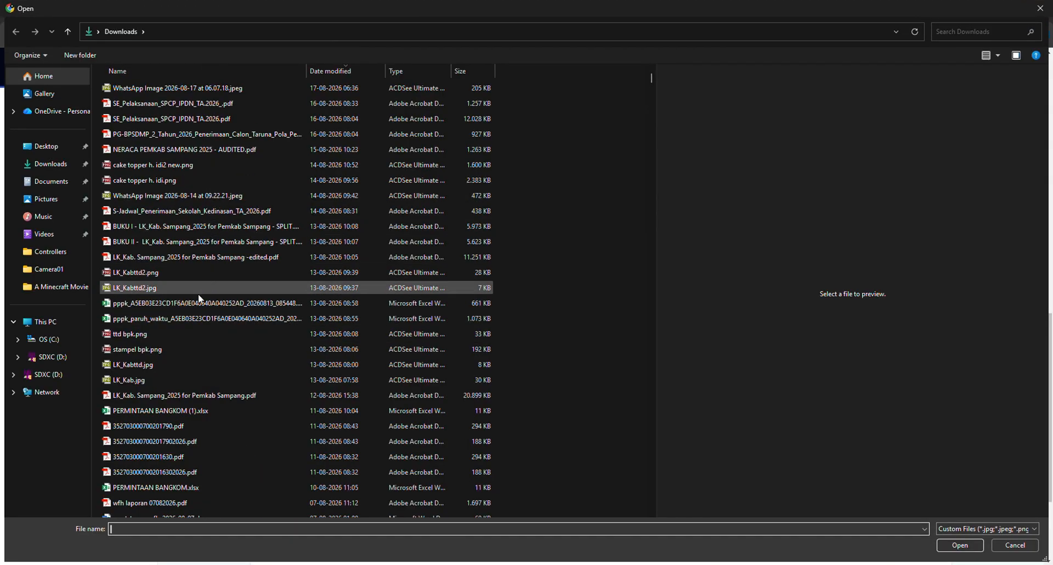
click(178, 304)
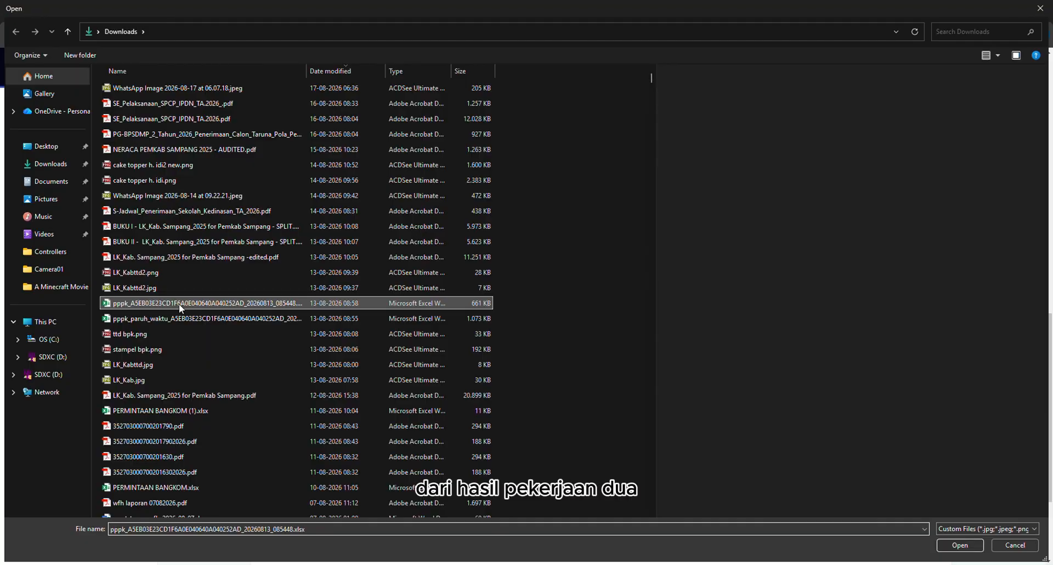
double_click(179, 304)
click(893, 346)
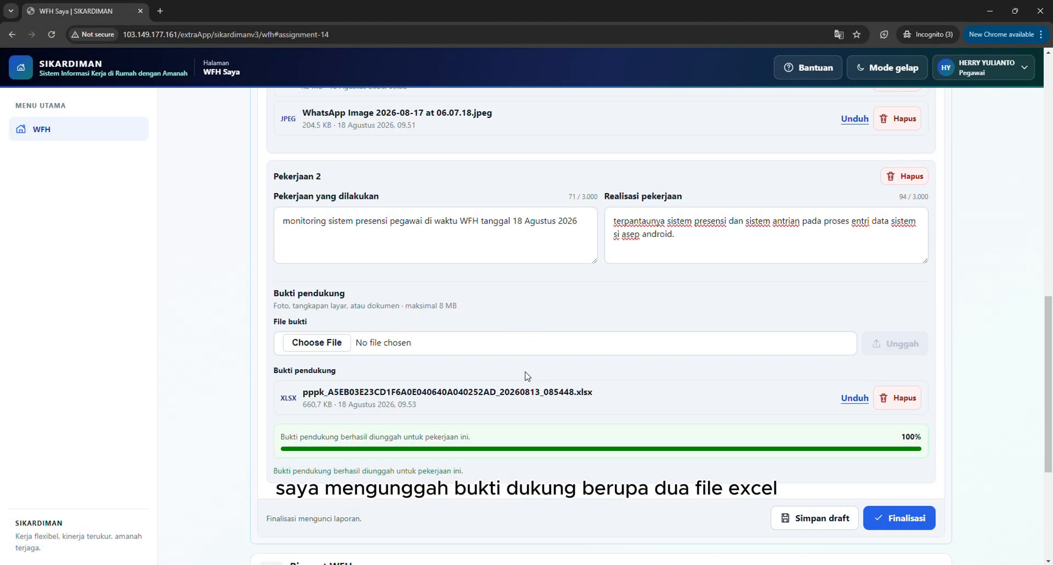
Upload "PERMINTAAN BANGKOM (1).xlsx" from Downloads as additional supporting evidence for Pekerjaan 2.
click(343, 341)
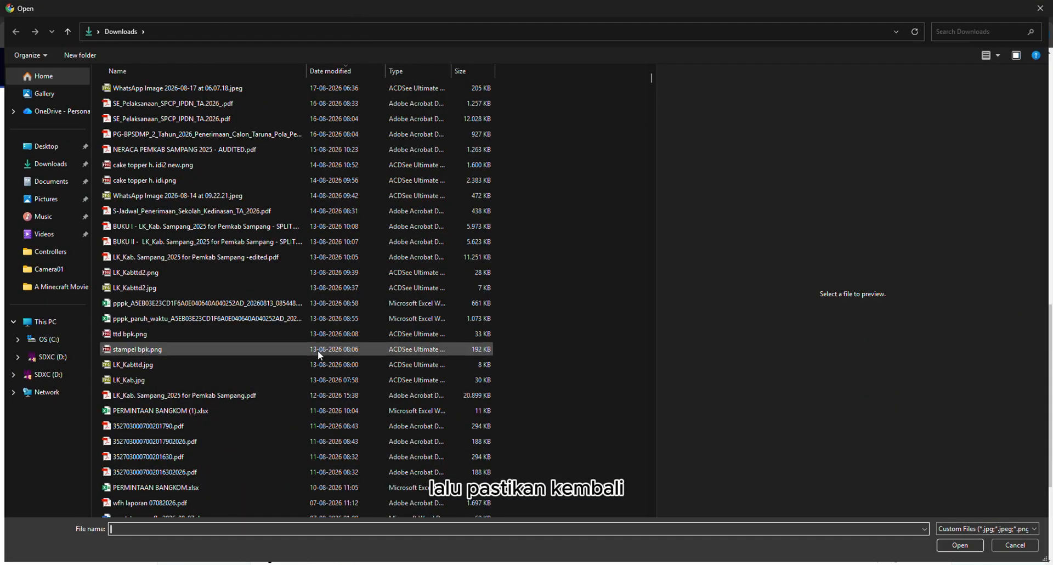
click(233, 409)
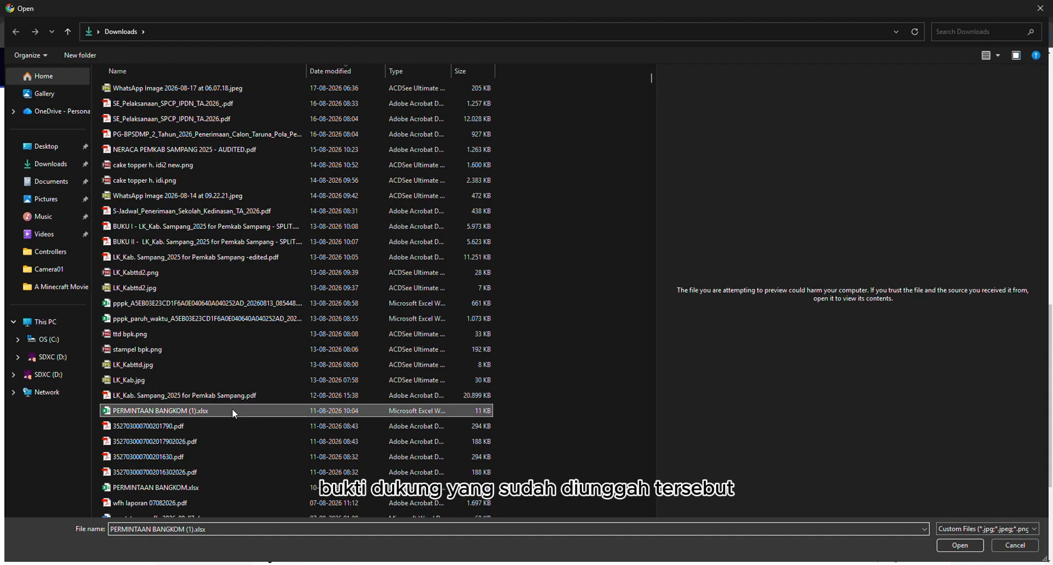
double_click(231, 411)
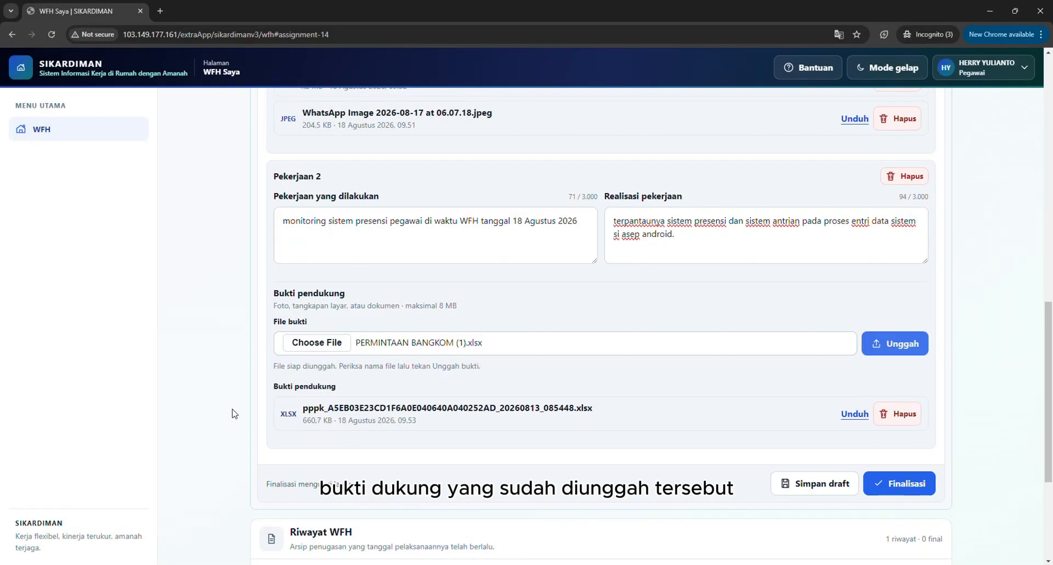
click(891, 347)
click(526, 375)
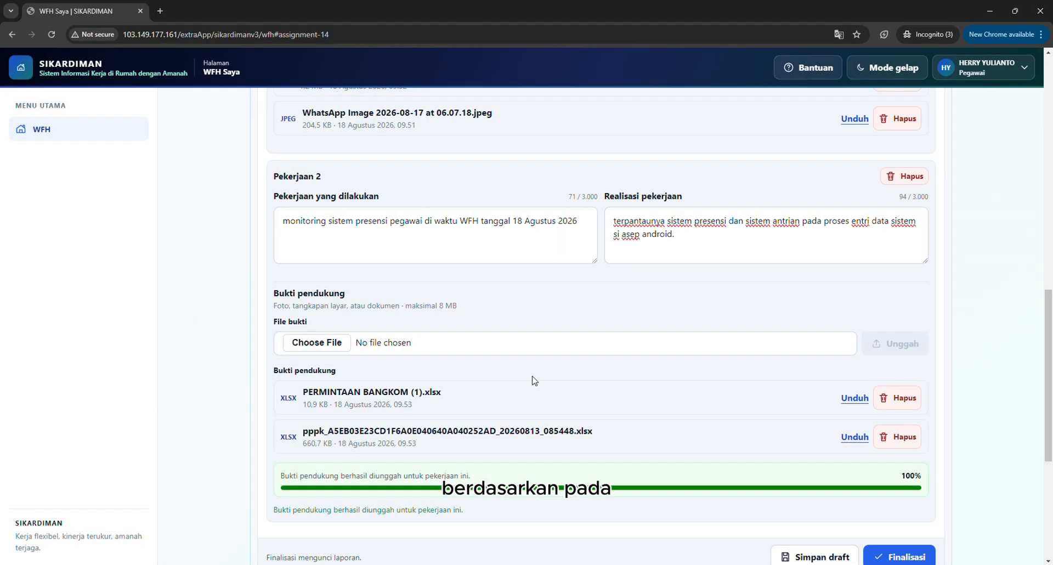
Save the WFH report with Pekerjaan 2's realisation and evidence as a draft and close the confirmation.
scroll(775, 440, down, 2)
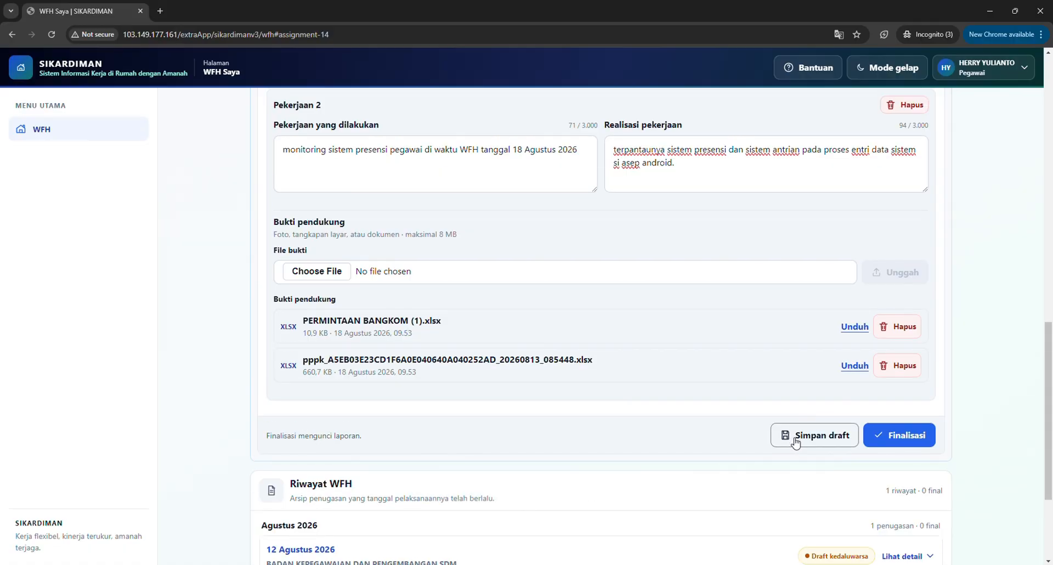
click(795, 437)
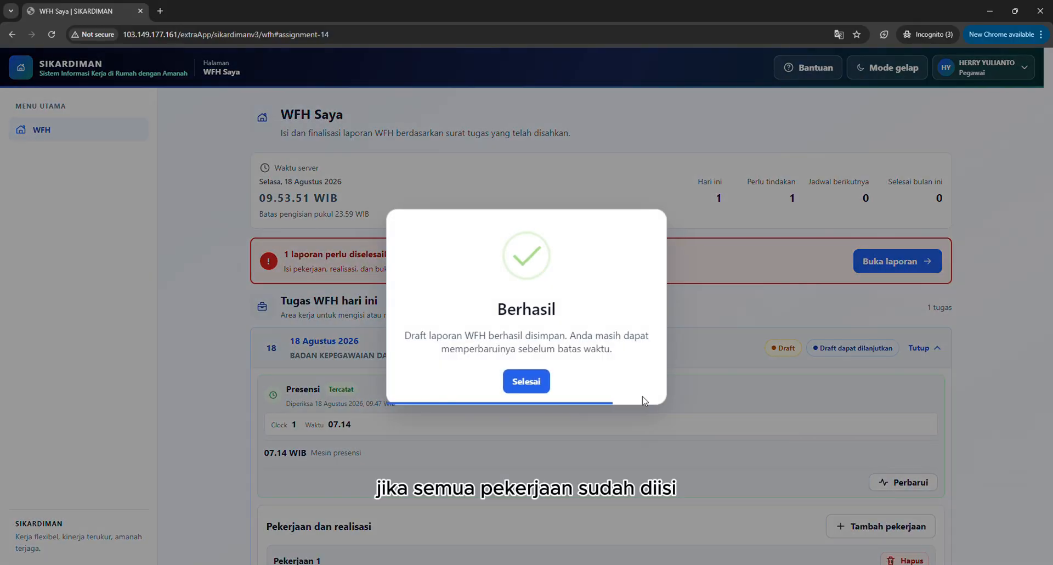
click(526, 382)
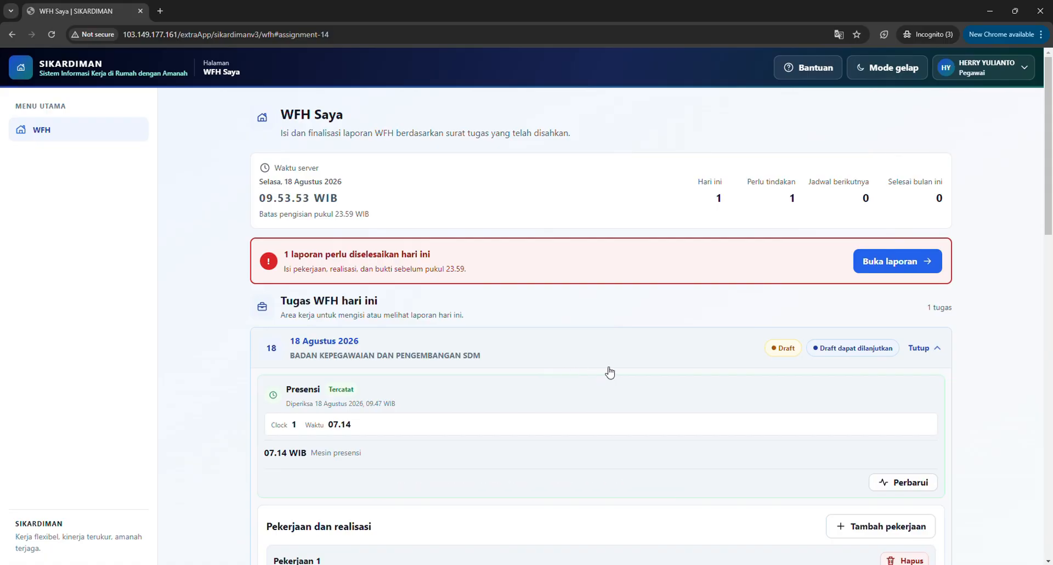
Review the saved draft's work descriptions, realisations and supporting evidence for Pekerjaan 1 and Pekerjaan 2.
scroll(634, 371, down, 1)
scroll(634, 371, down, 2)
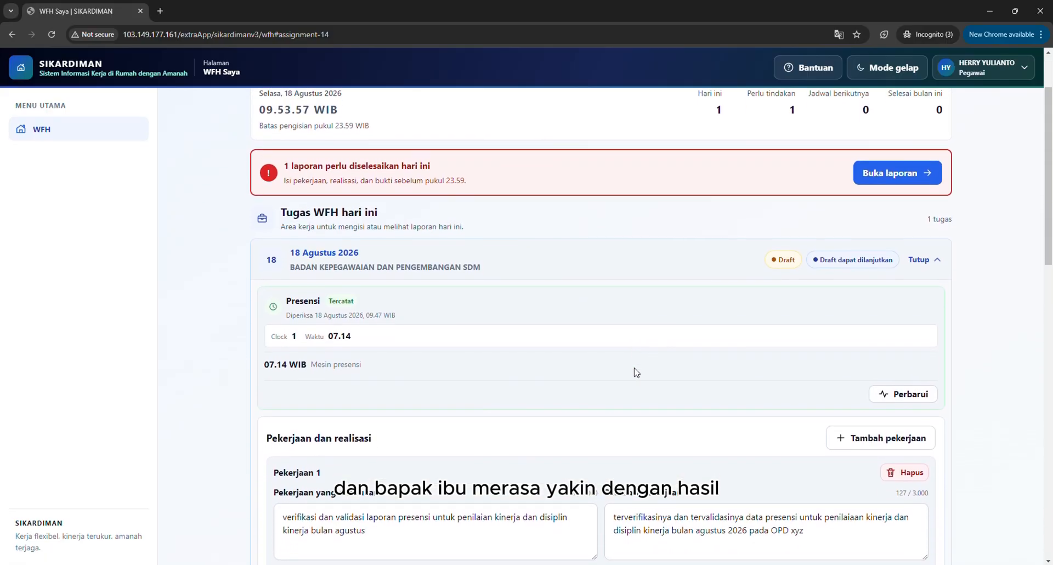
scroll(636, 372, down, 1)
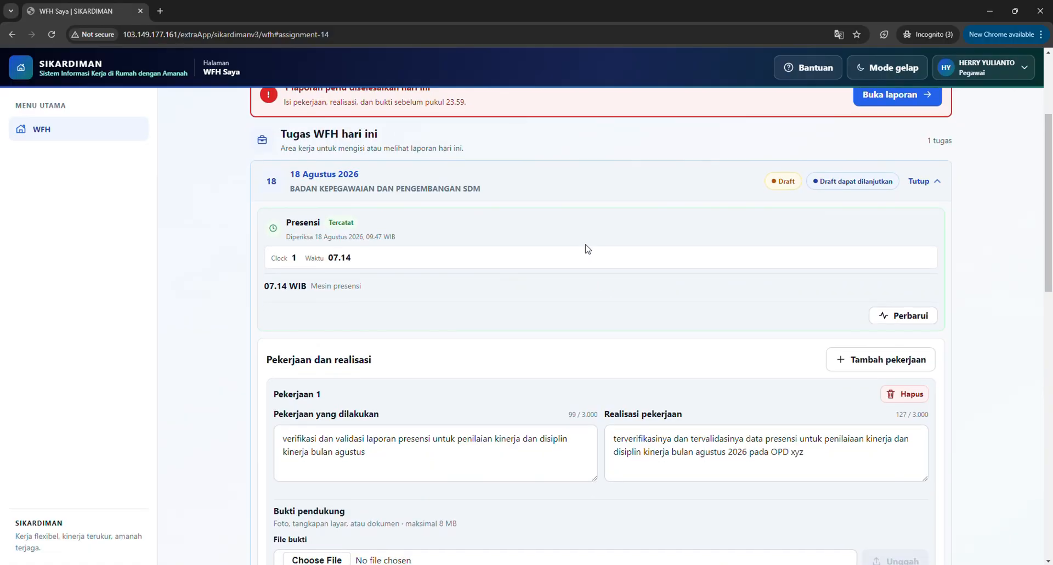
scroll(587, 247, down, 4)
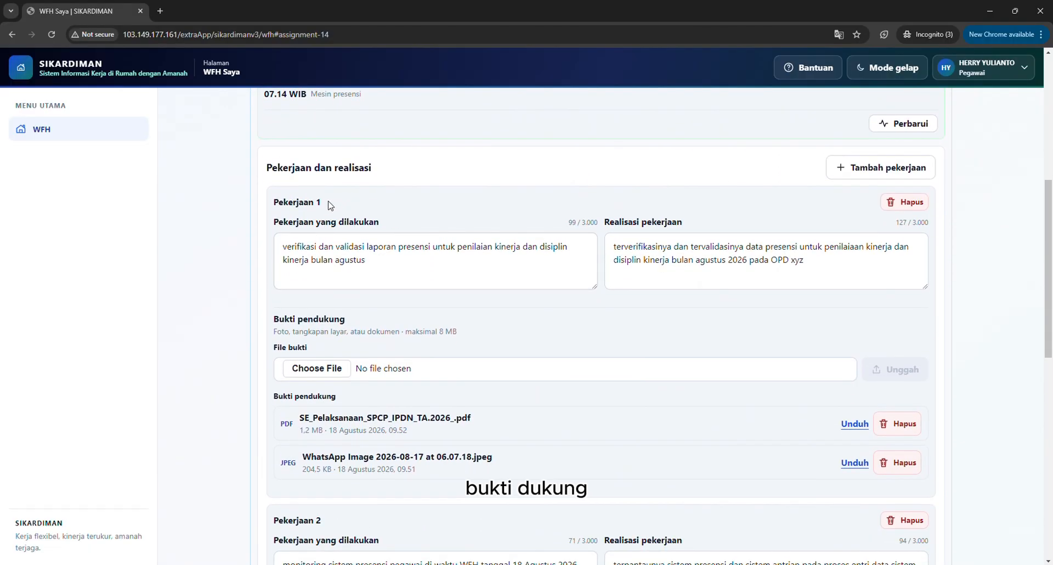
drag(323, 202, 273, 202)
scroll(350, 450, down, 3)
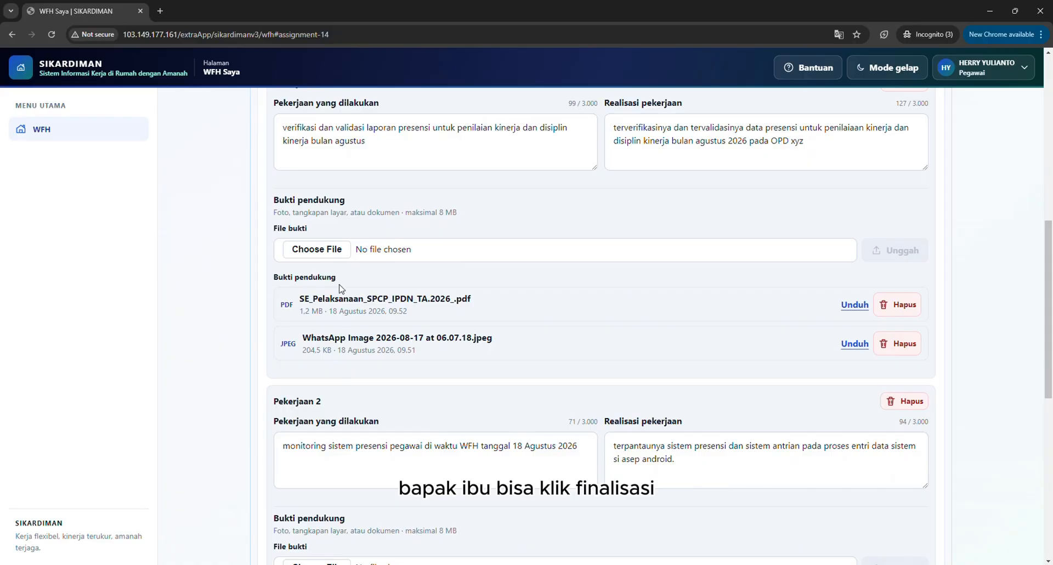
drag(340, 289, 272, 285)
scroll(273, 277, down, 2)
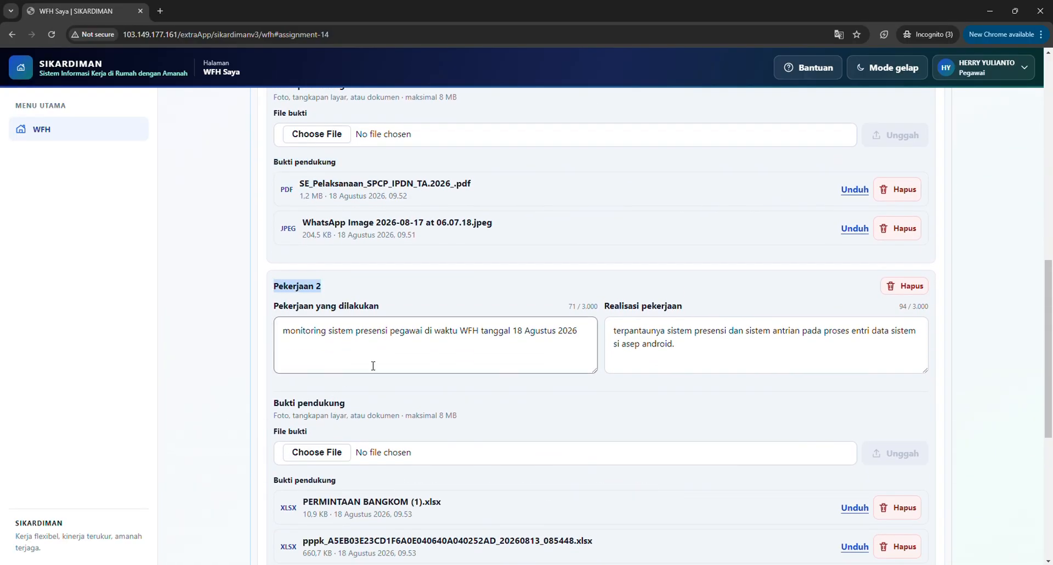
scroll(373, 366, down, 2)
drag(346, 283, 267, 283)
scroll(768, 520, down, 1)
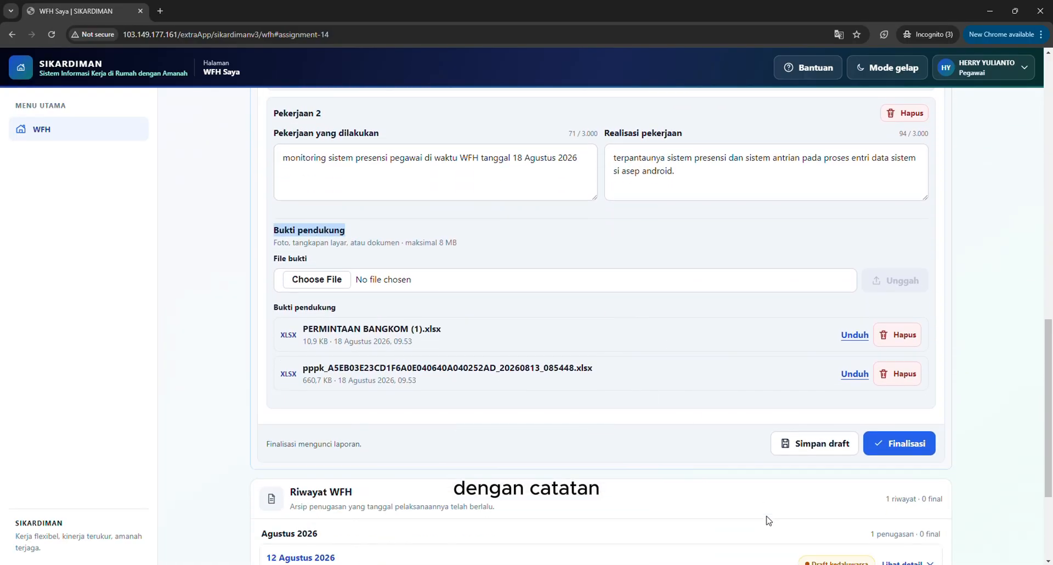
Finalise the 18 Agustus 2026 WFH report, reading the lock warning before confirming.
scroll(769, 520, down, 2)
click(905, 347)
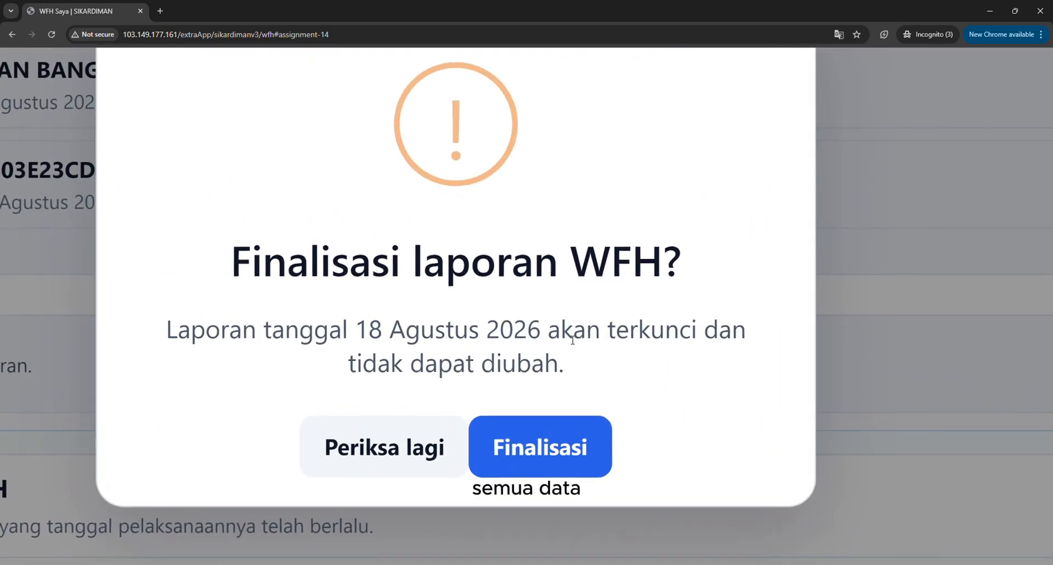
drag(178, 333, 707, 335)
double_click(682, 334)
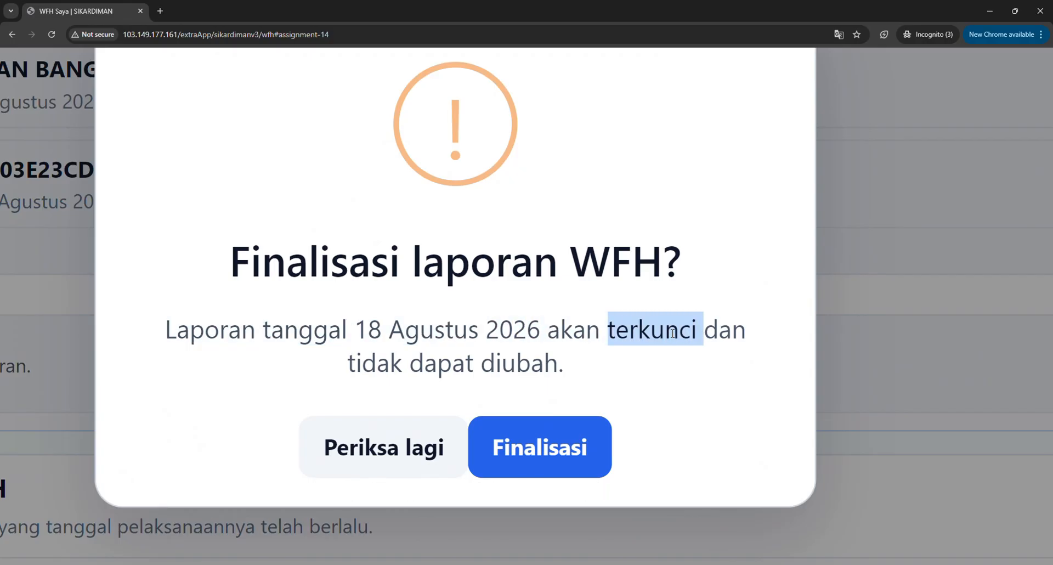
drag(348, 366, 563, 375)
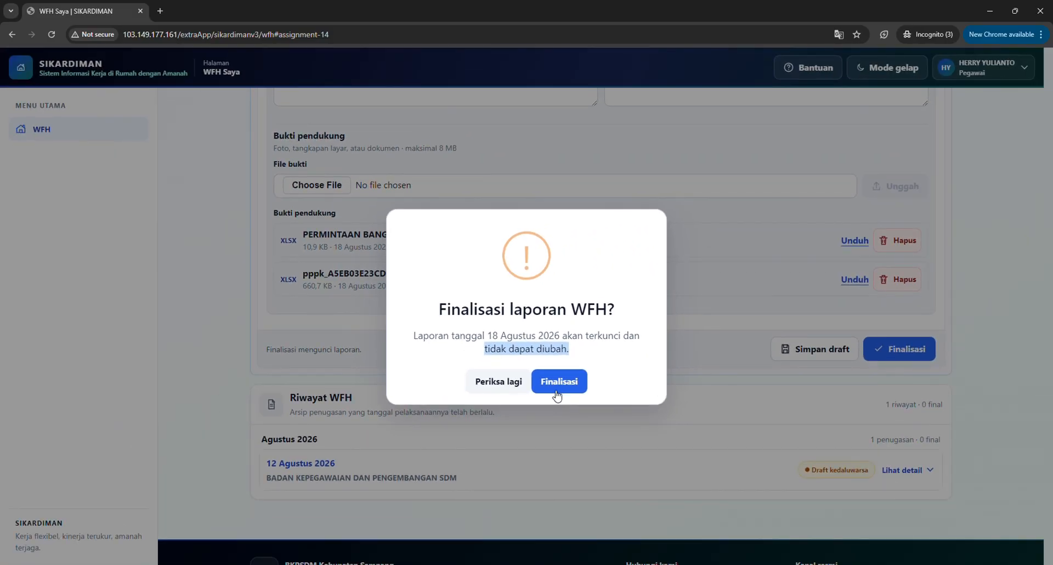
click(556, 392)
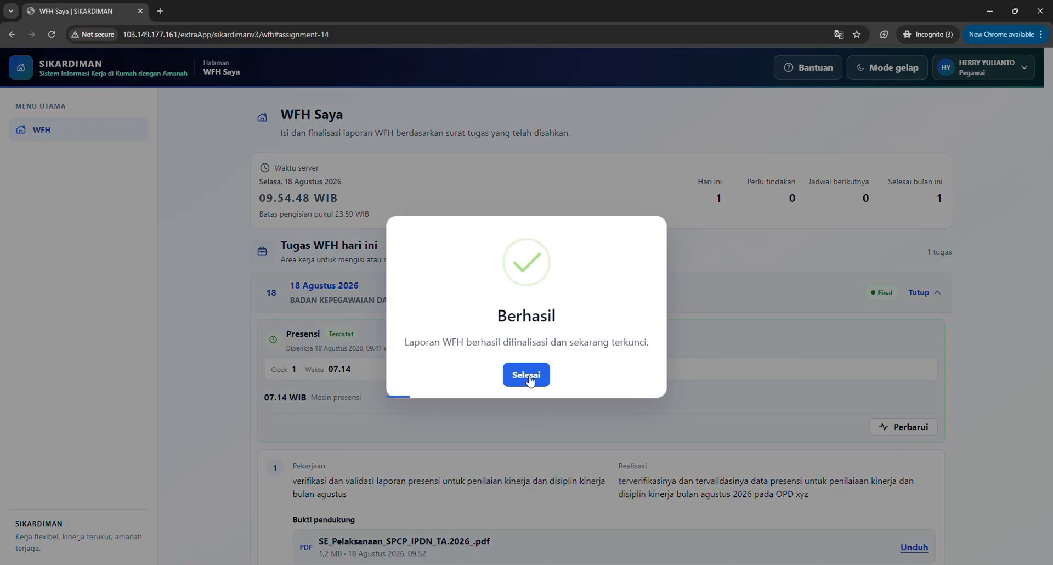
Collapse and reopen the finalised 18 Agustus 2026 report and examine its work entries, realisations and evidence files.
scroll(531, 380, down, 3)
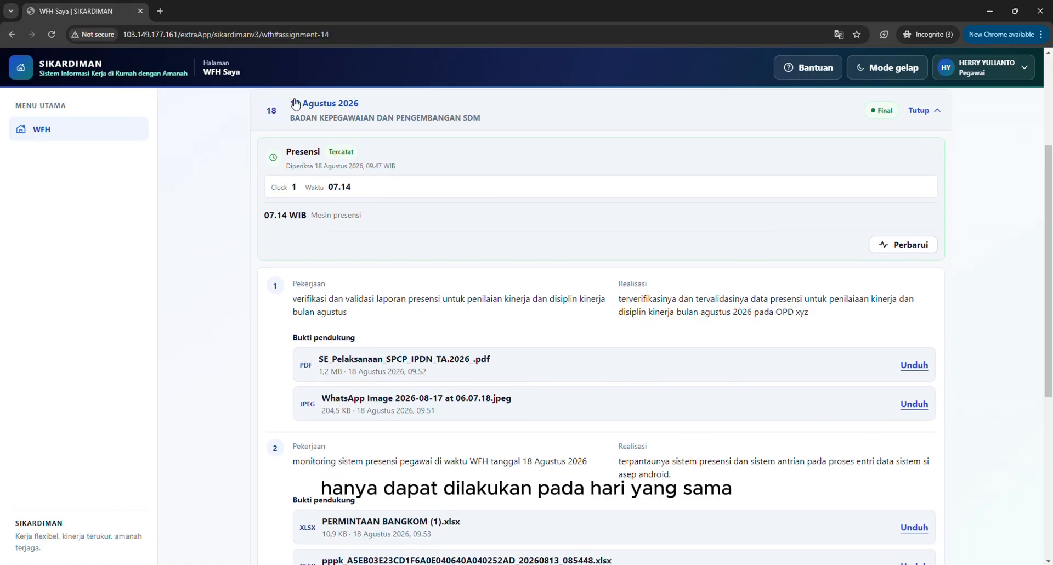
drag(340, 109, 362, 109)
click(361, 109)
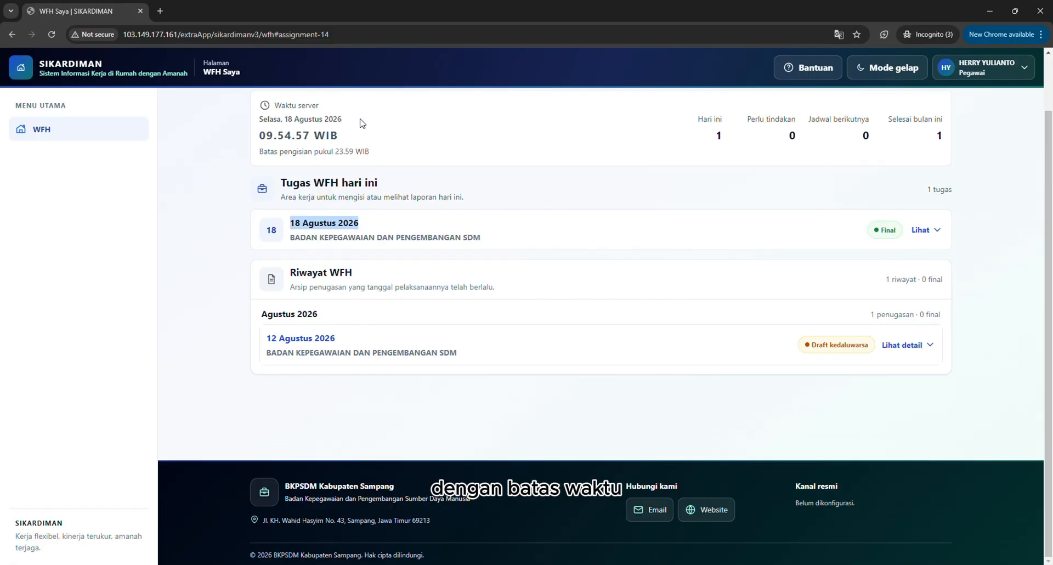
click(372, 226)
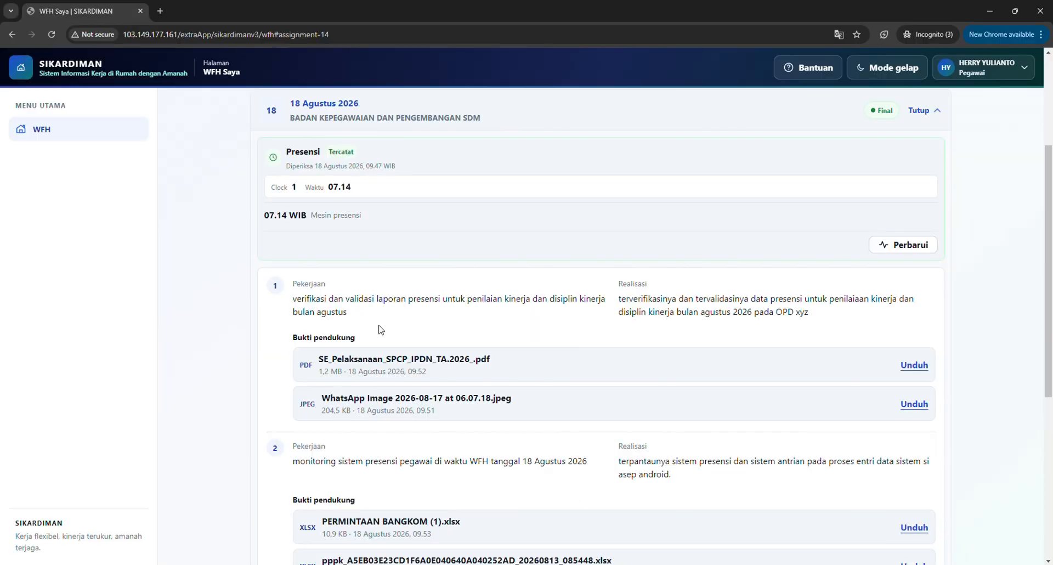
scroll(381, 329, down, 1)
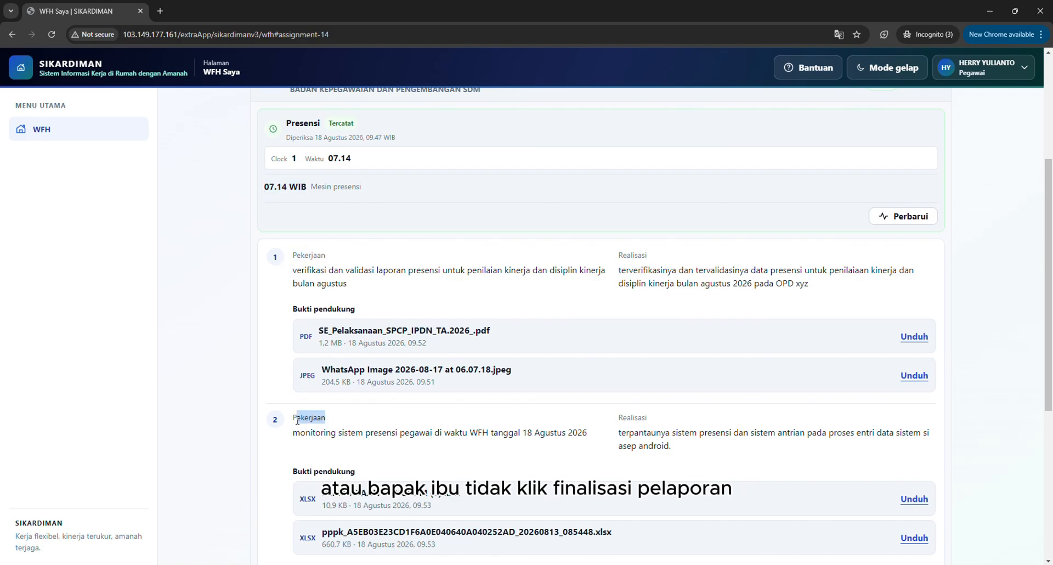
drag(619, 432, 678, 450)
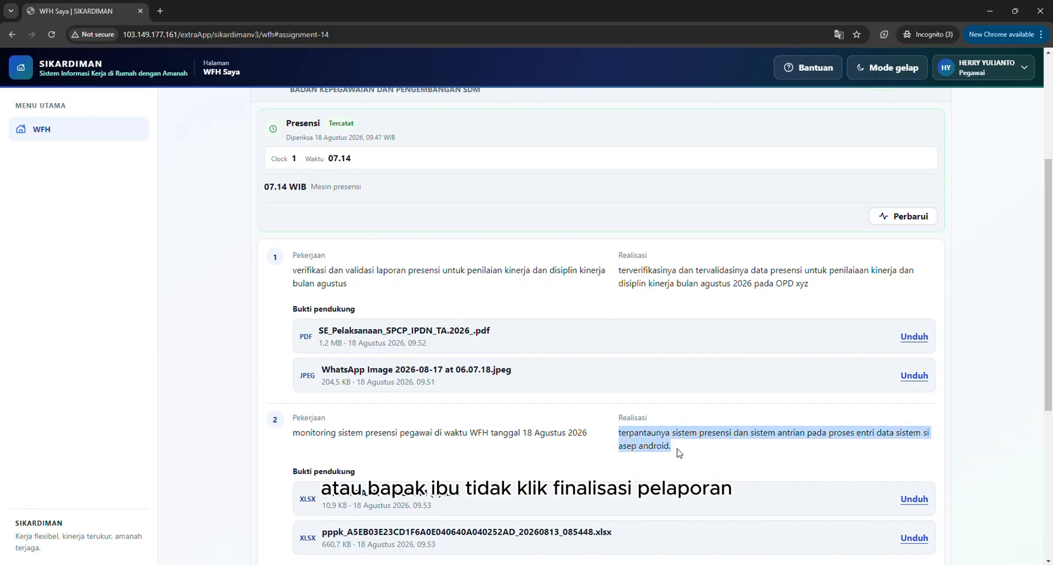
scroll(678, 450, down, 3)
scroll(338, 194, down, 2)
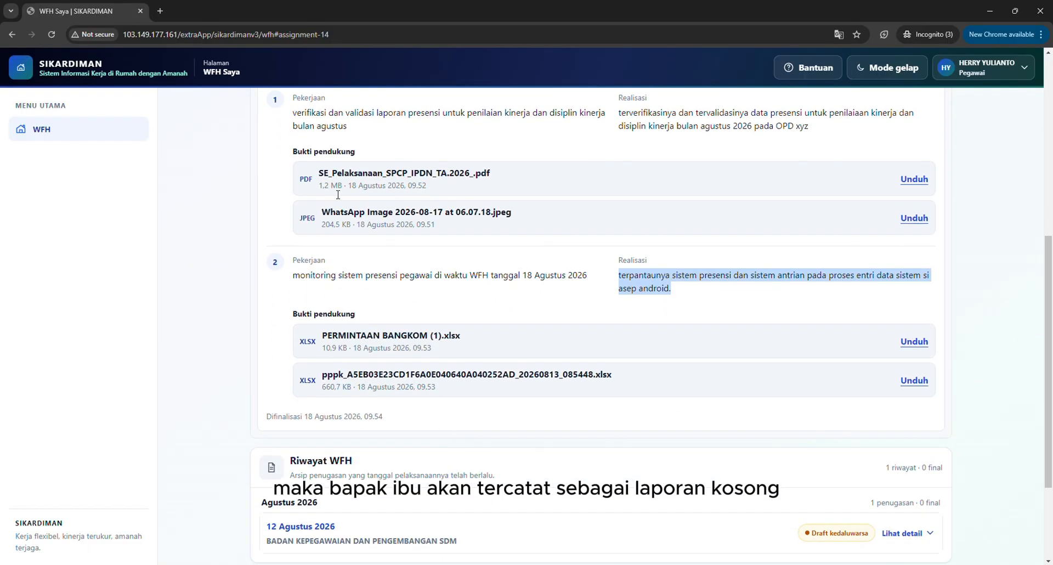
Start downloading Pekerjaan 1's evidence file SE_Pelaksanaan_SPCP_IPDN_TA.2026_.pdf and cancel the save.
scroll(339, 198, up, 3)
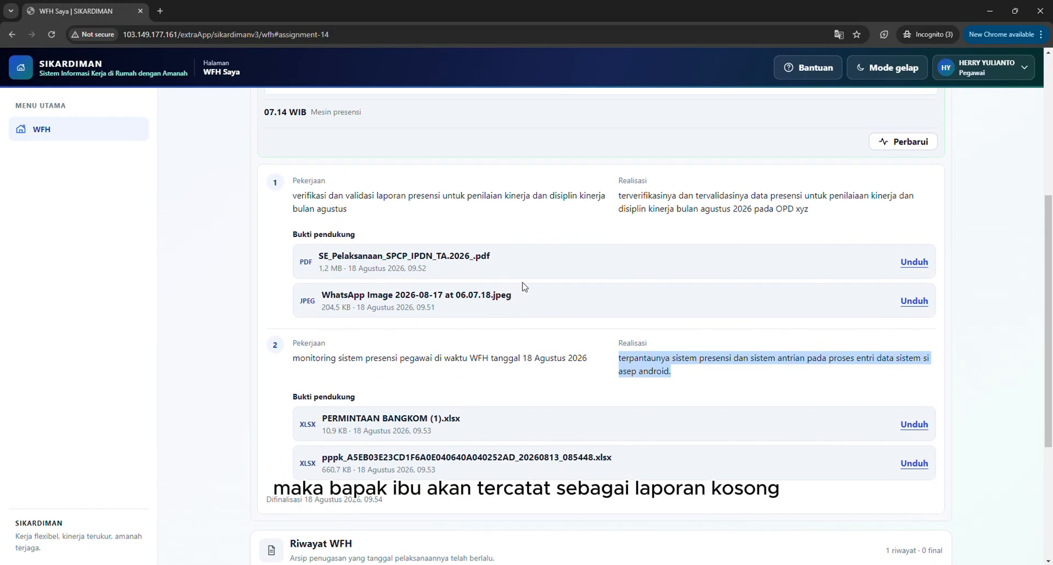
click(912, 262)
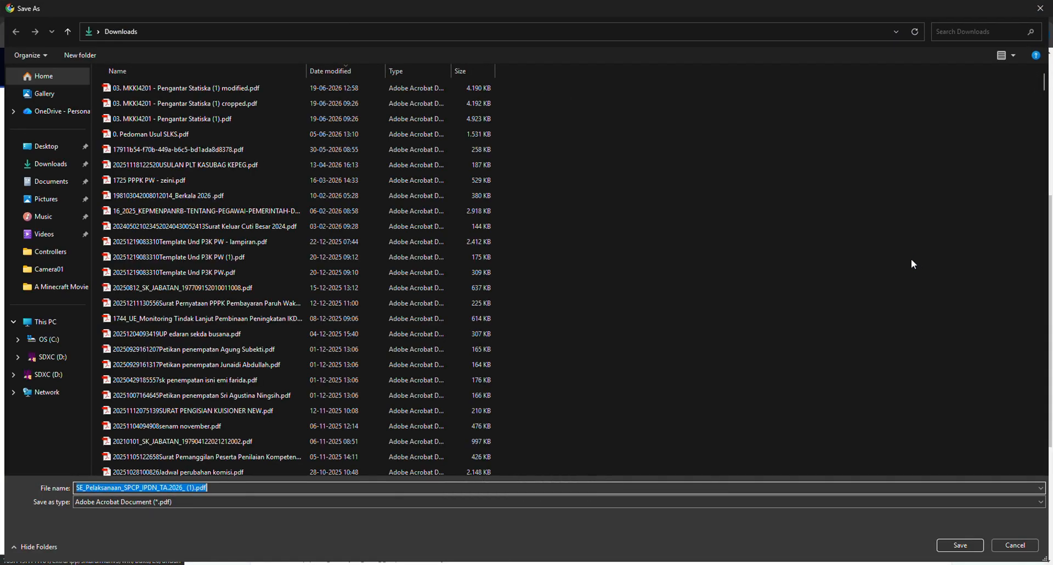
click(1001, 545)
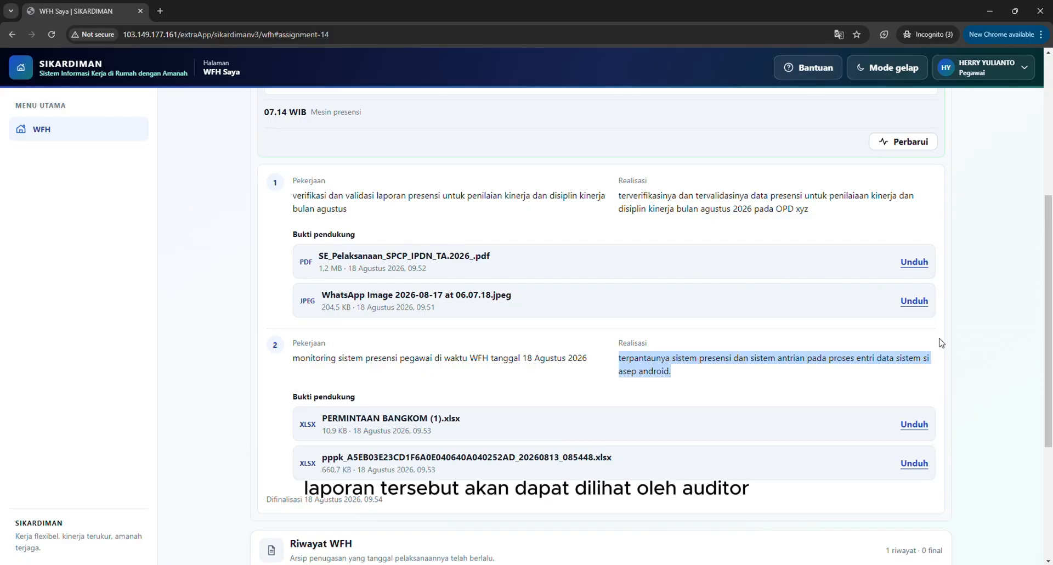
Consult the WFH report help guide, including its Pertanyaan umum questions, and close it.
scroll(940, 343, down, 4)
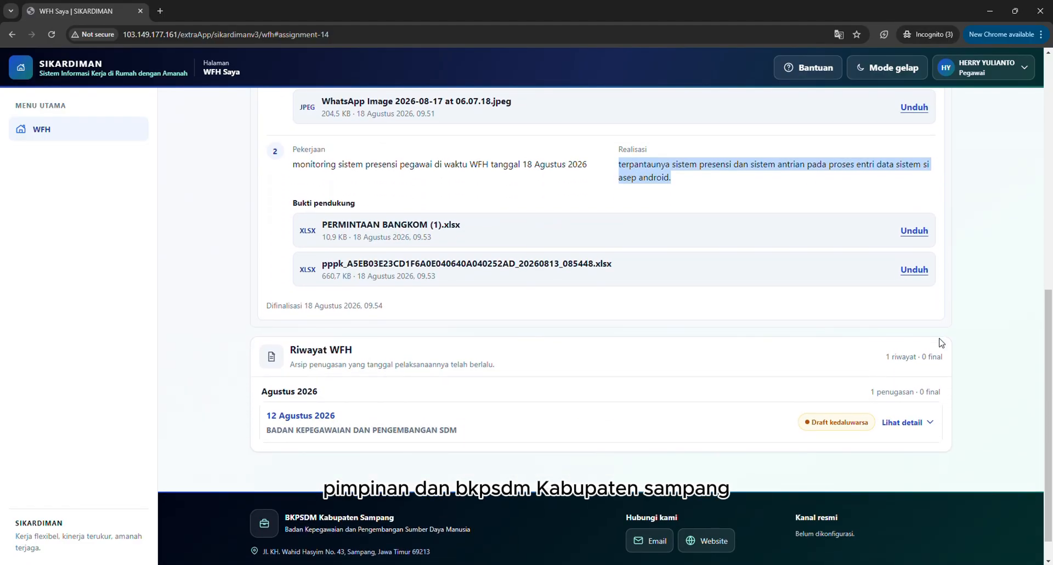
click(827, 70)
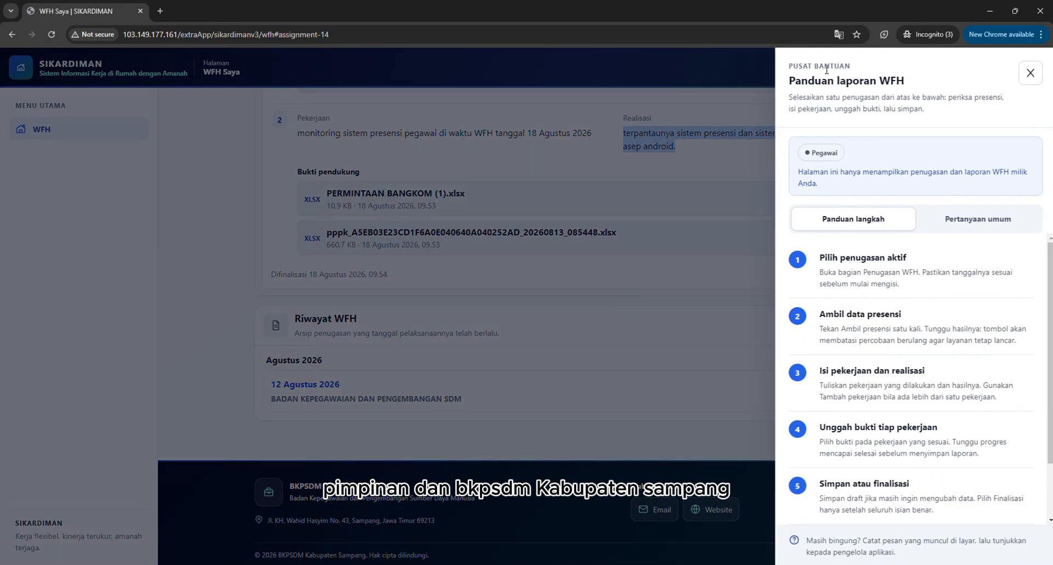
click(976, 222)
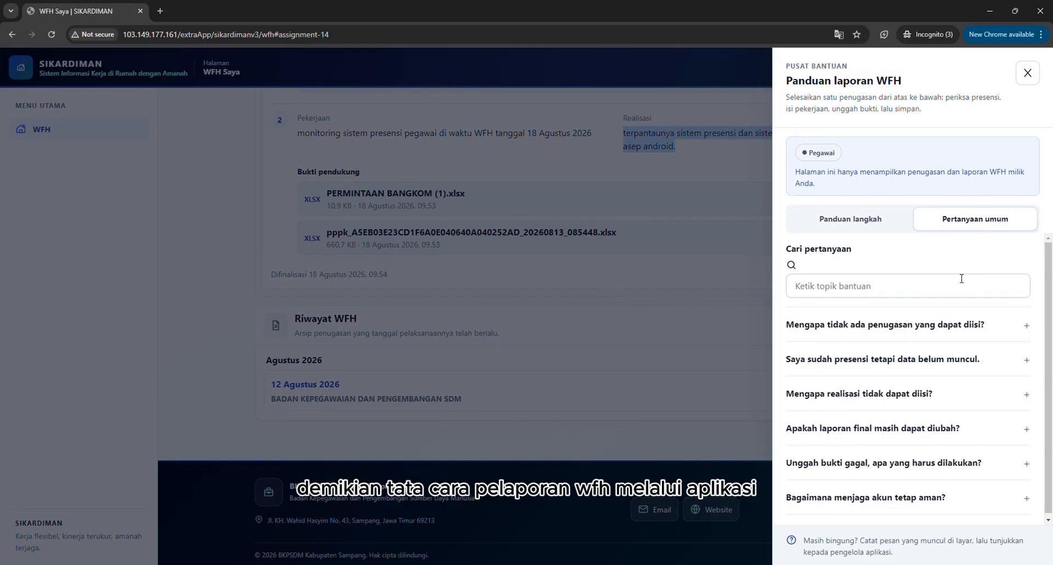
click(943, 335)
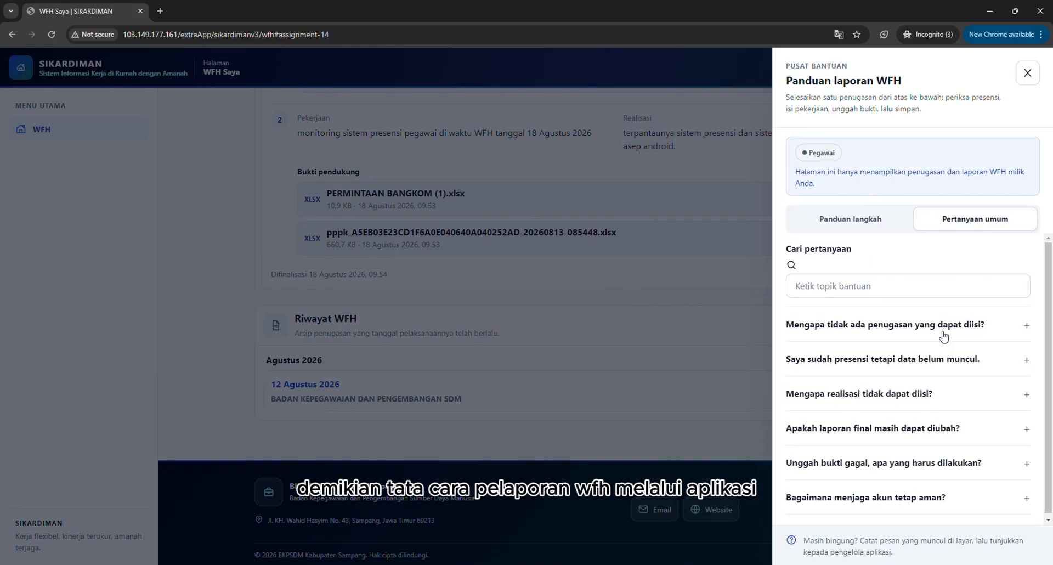
click(1026, 73)
Log out of the employee account.
click(1021, 68)
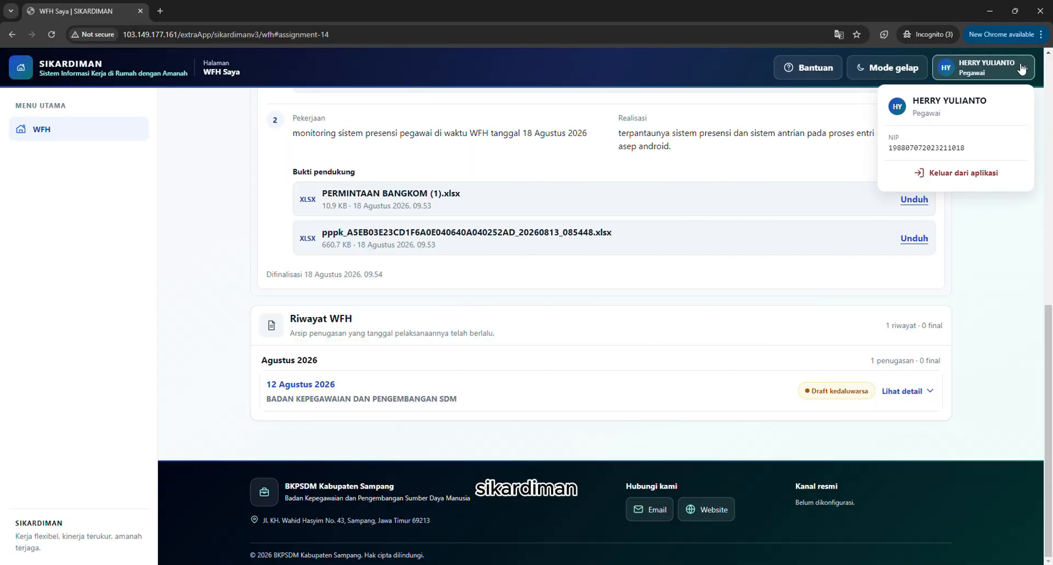
click(980, 175)
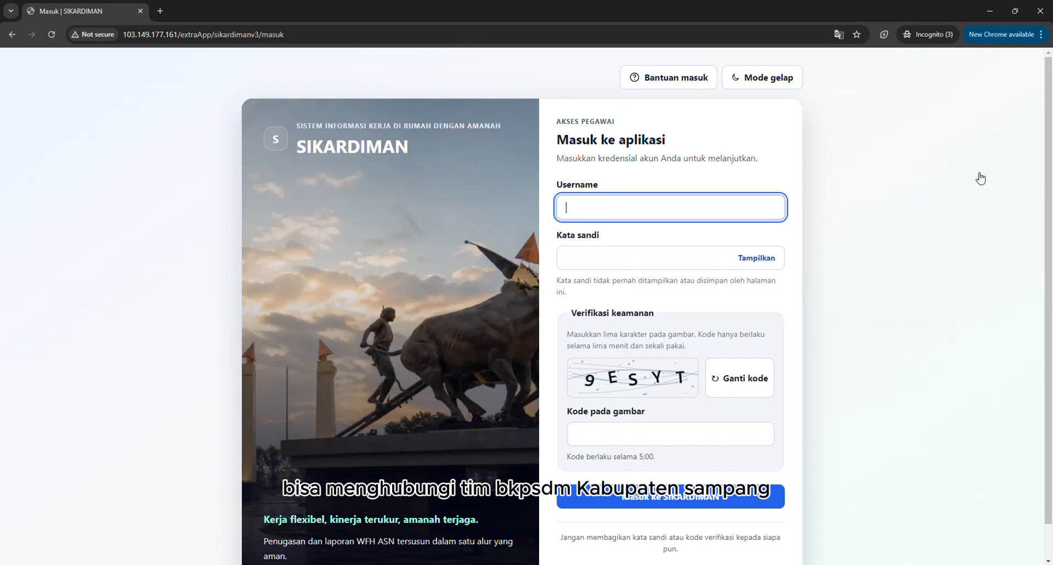